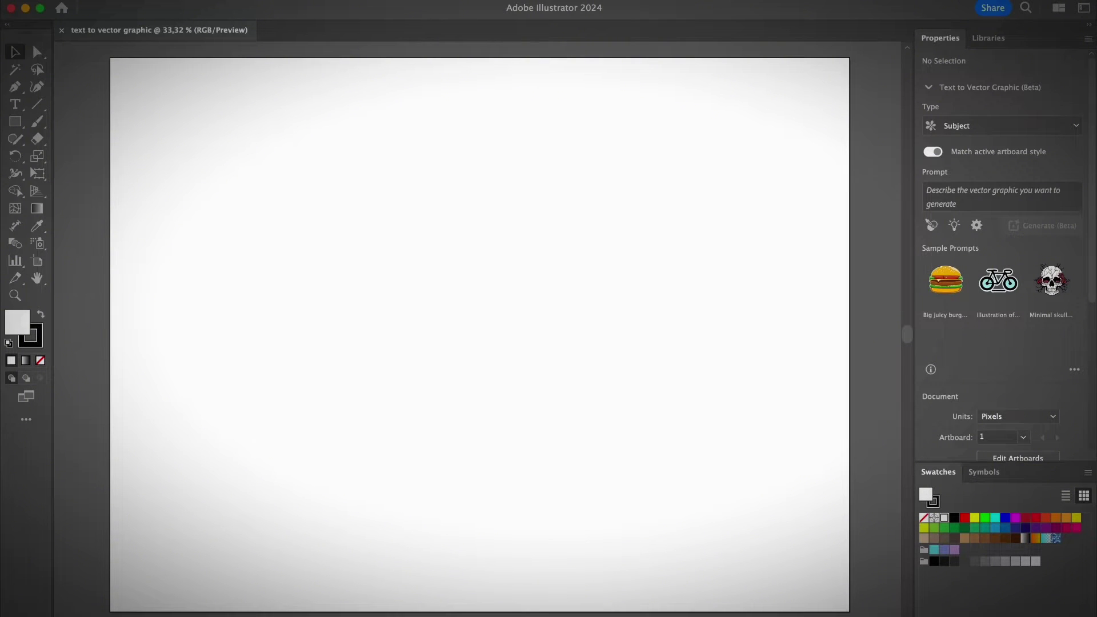
Open the Text to Vector Graphic (Beta) panel and place it beside the Properties panel.
scroll(490, 308, down, 5)
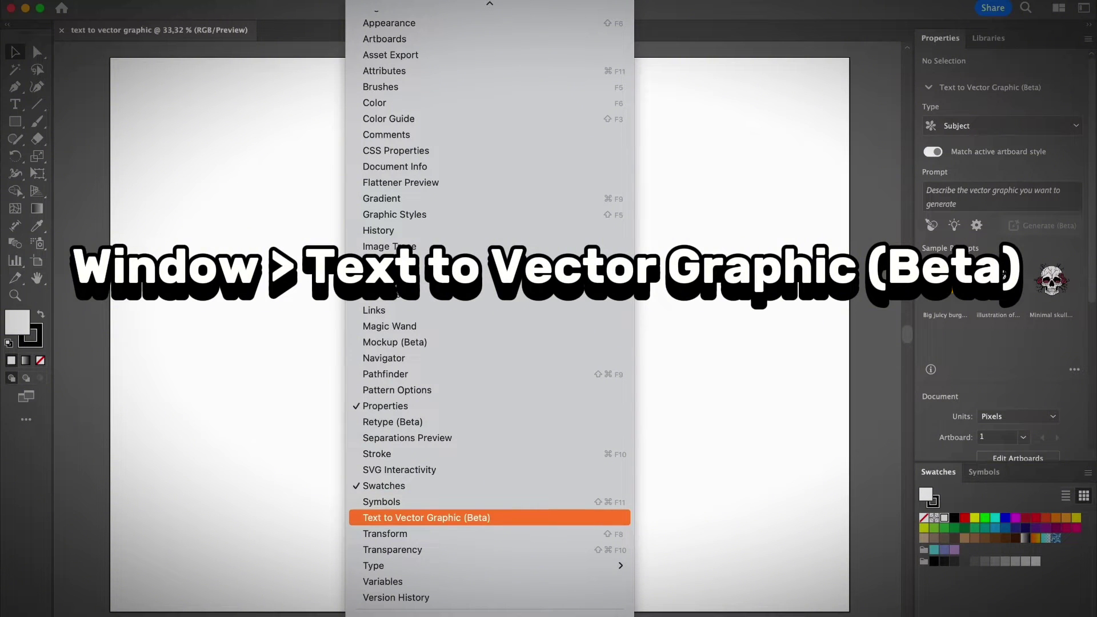
click(426, 518)
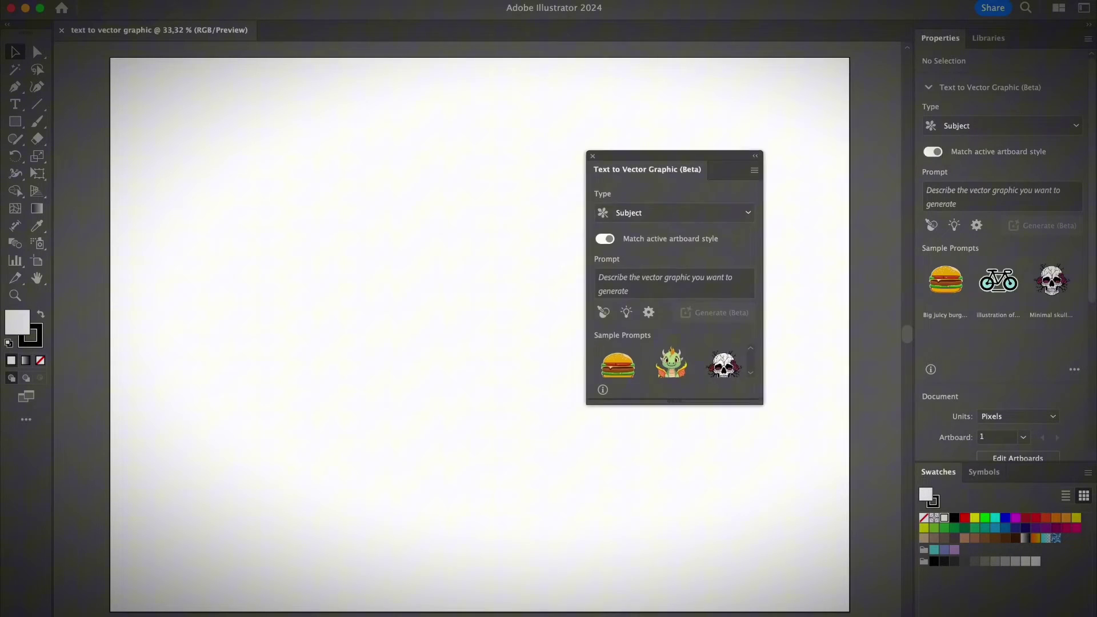
drag(674, 156, 809, 39)
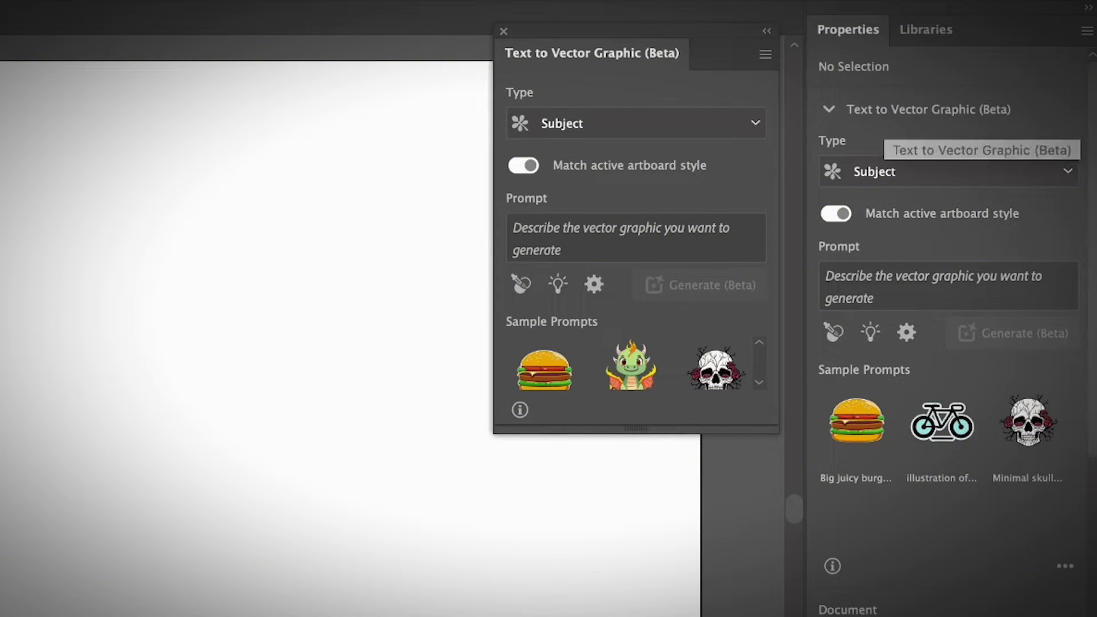
mouse_move(592, 53)
mouse_down()
mouse_move(630, 41)
mouse_move(612, 46)
mouse_move(527, 195)
mouse_move(603, 65)
mouse_up()
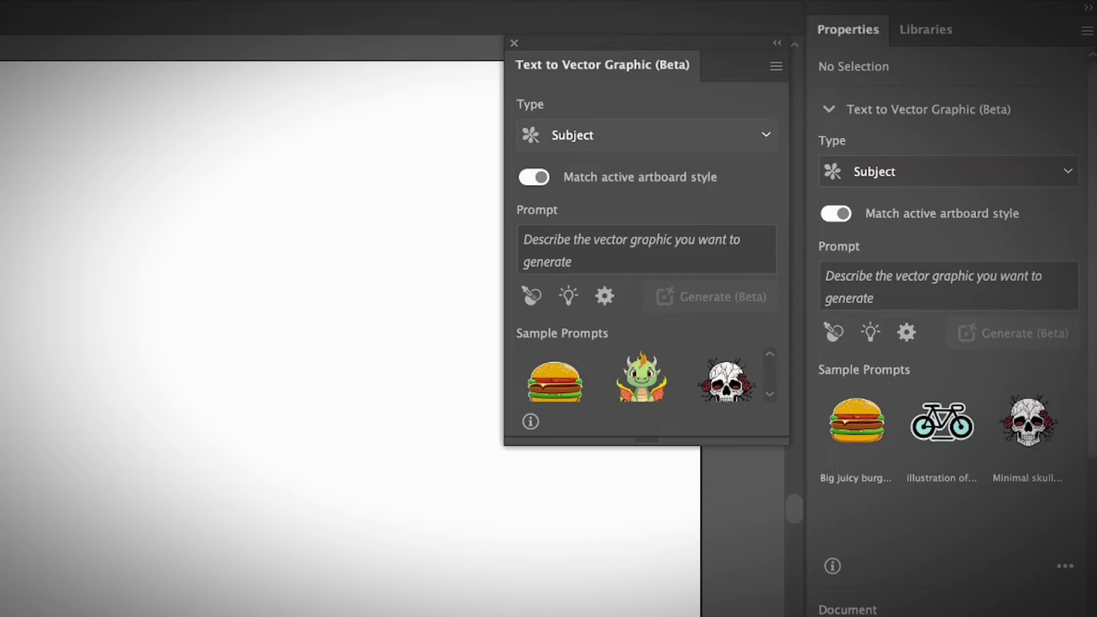
Examine the graphic type options, the sample prompts and the Detail setting for text-to-vector generation.
click(646, 135)
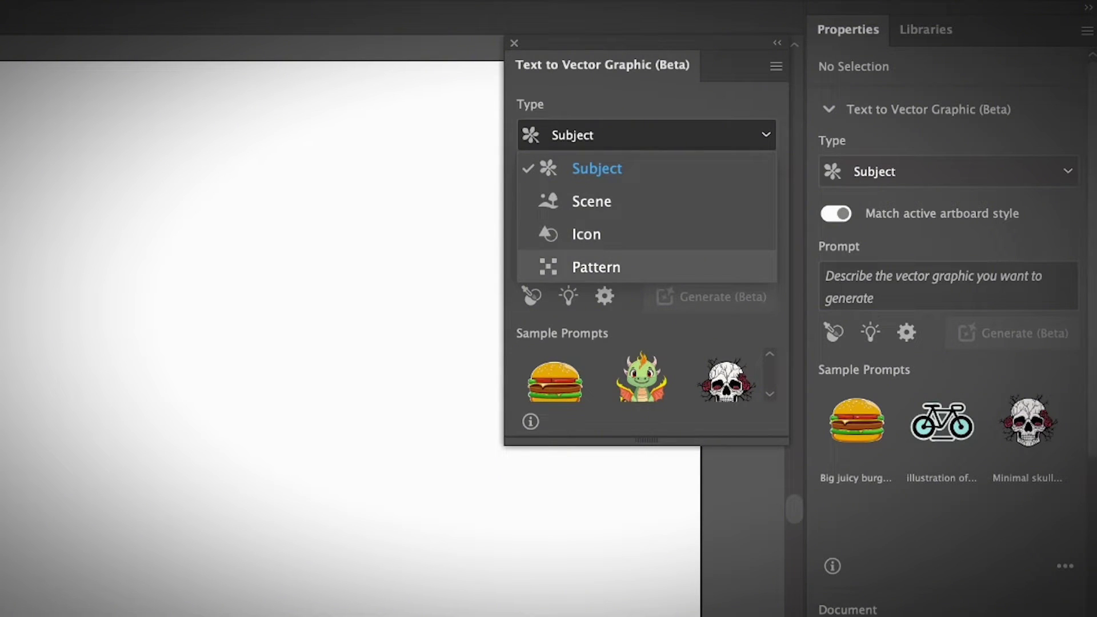
key(Escape)
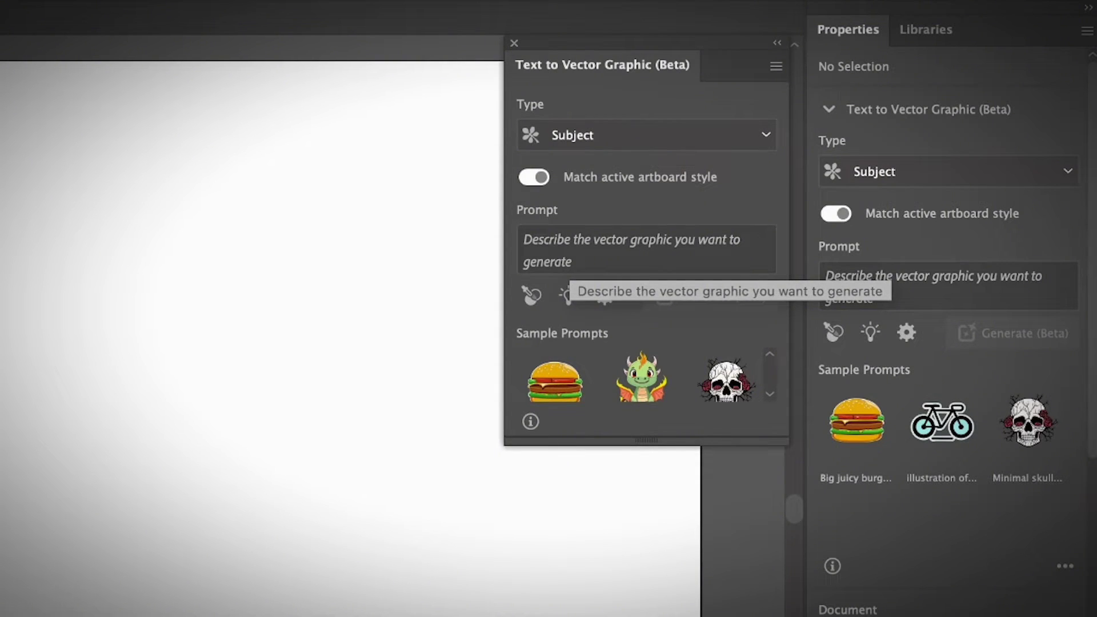
click(615, 268)
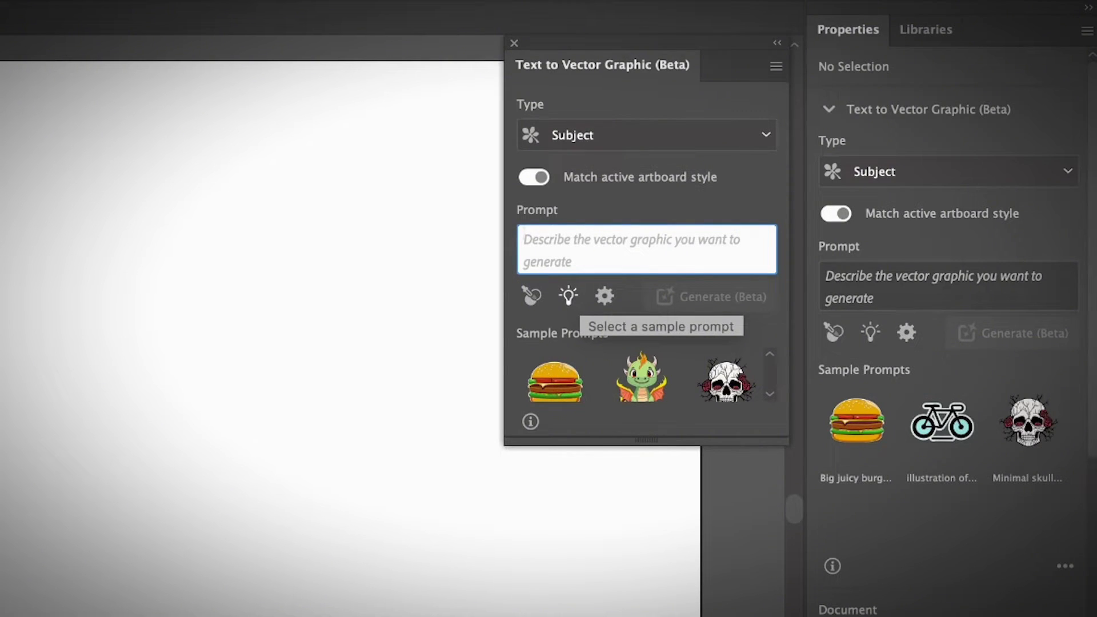
click(568, 295)
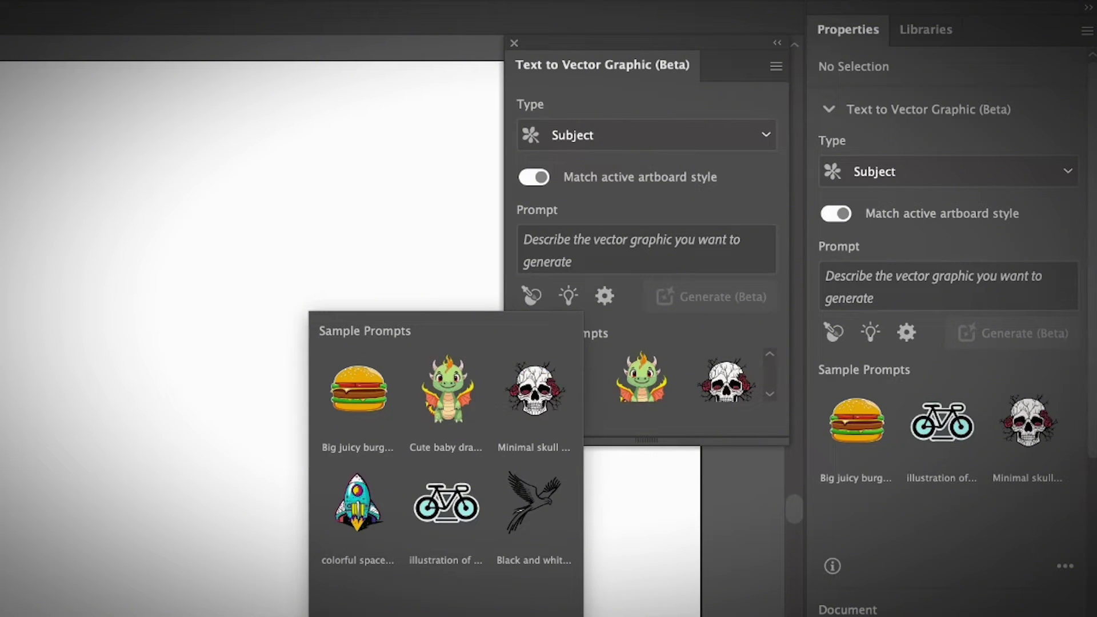
click(568, 295)
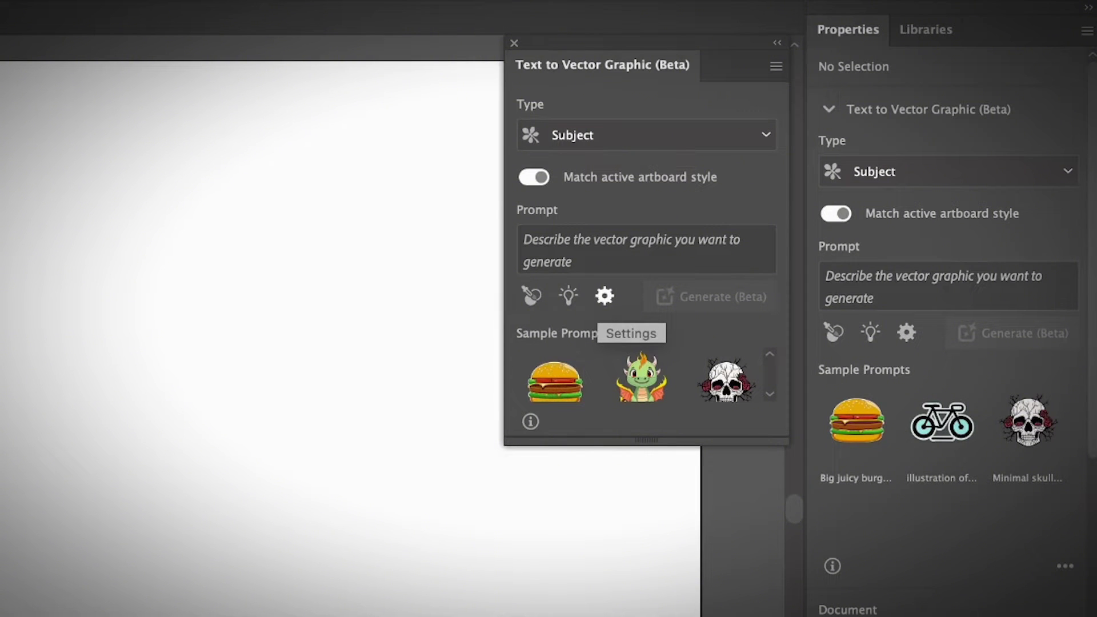
click(605, 295)
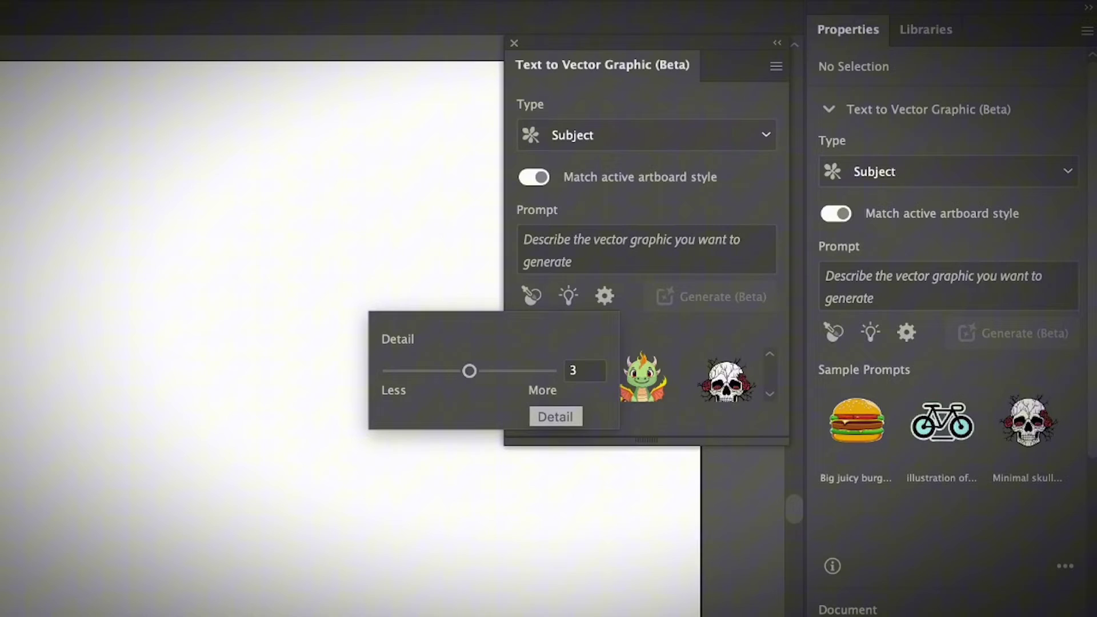
key(Escape)
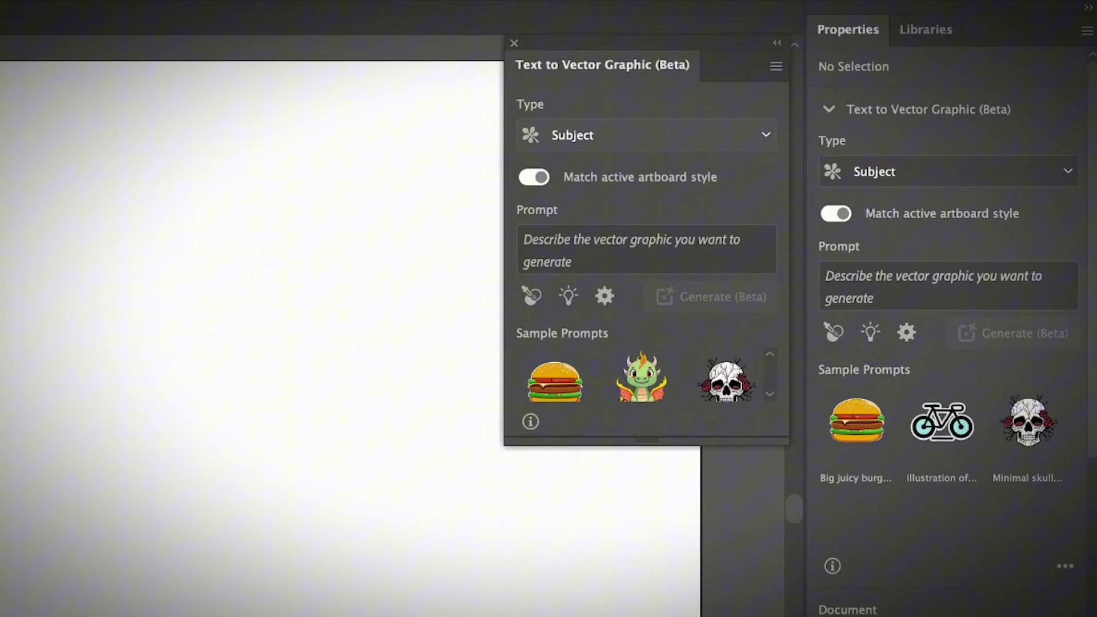
Generate a Subject vector graphic from the prompt "cat in a spaceship, futuristic".
click(647, 135)
click(646, 135)
click(577, 251)
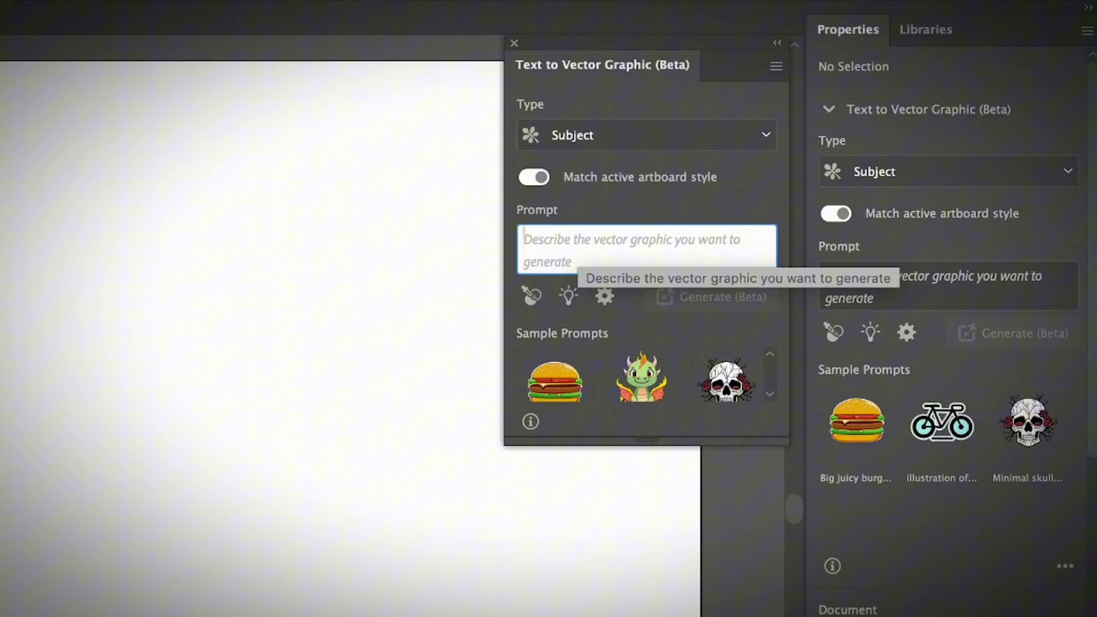
text(ca)
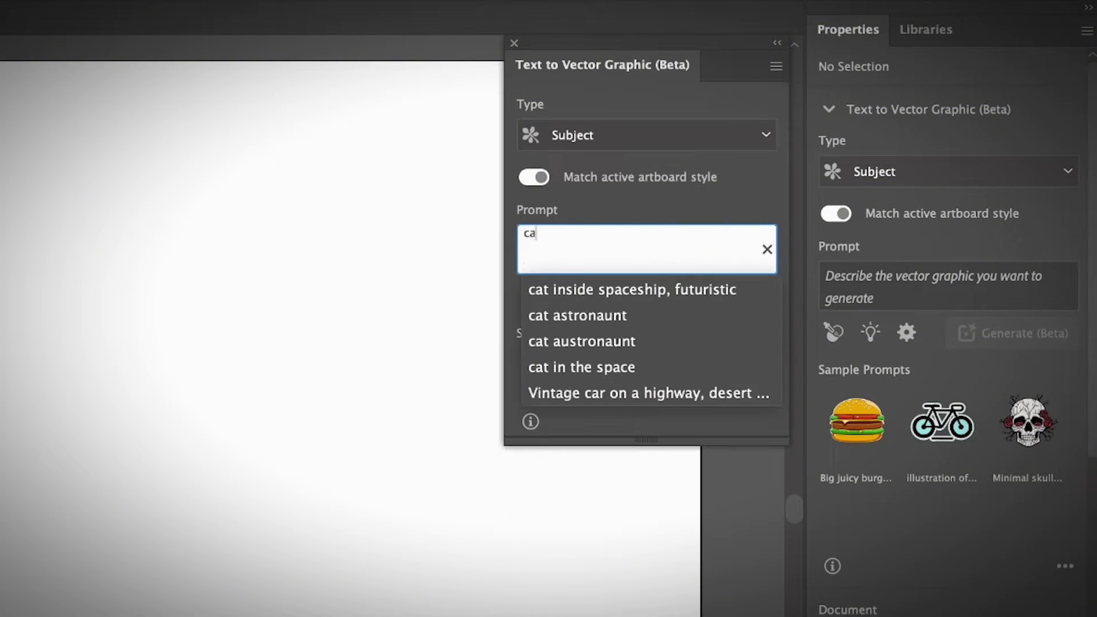
text(t in a )
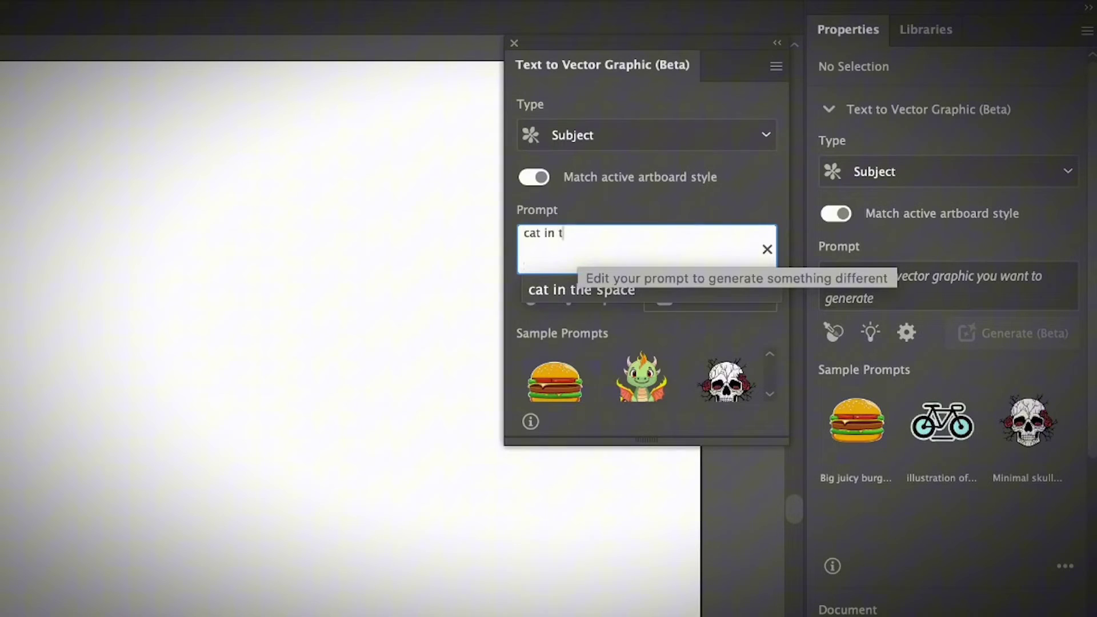
text(sp)
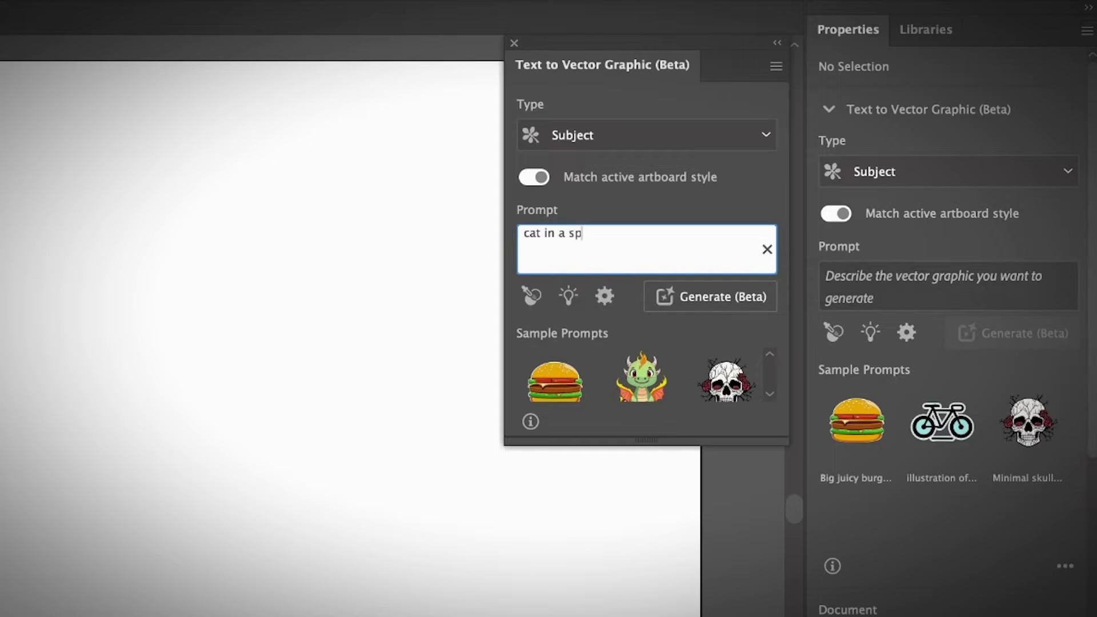
text(aceship, futuritic)
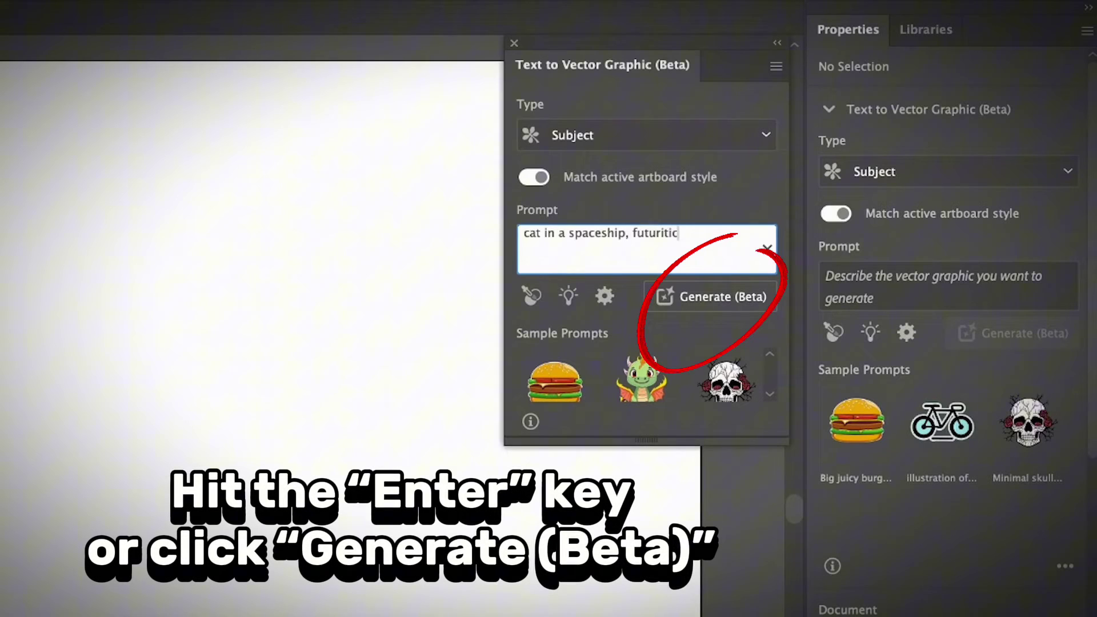
key(BackSpace)
key(BackSpace)
key(BackSpace)
text(stic)
key(Return)
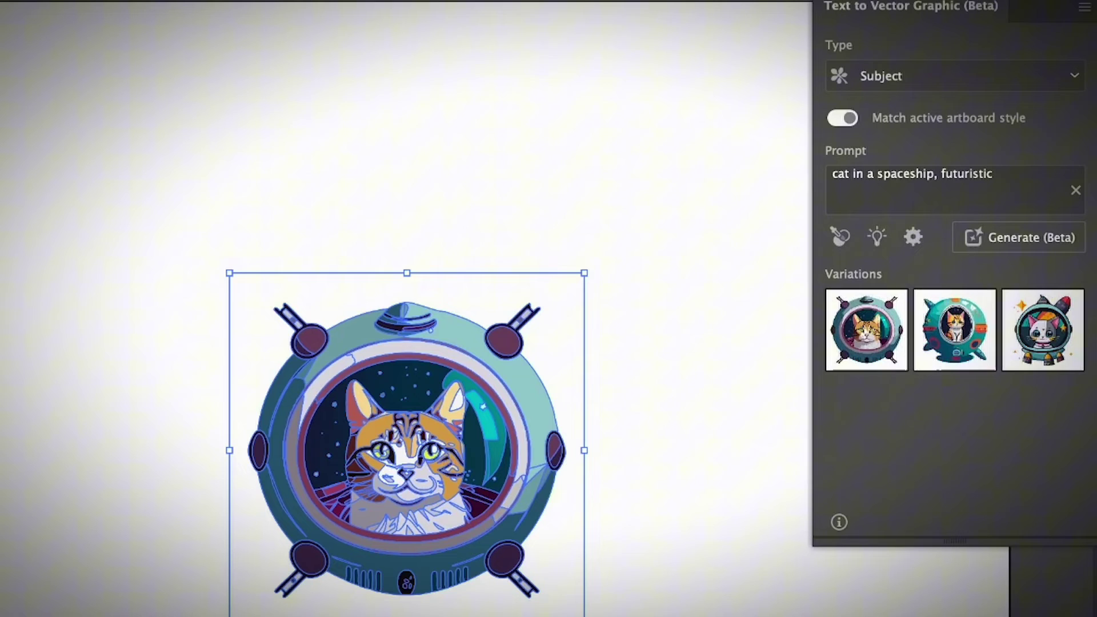
Move the generated spaceship cat up and to the right on the artboard.
key(ctrl+shift+a)
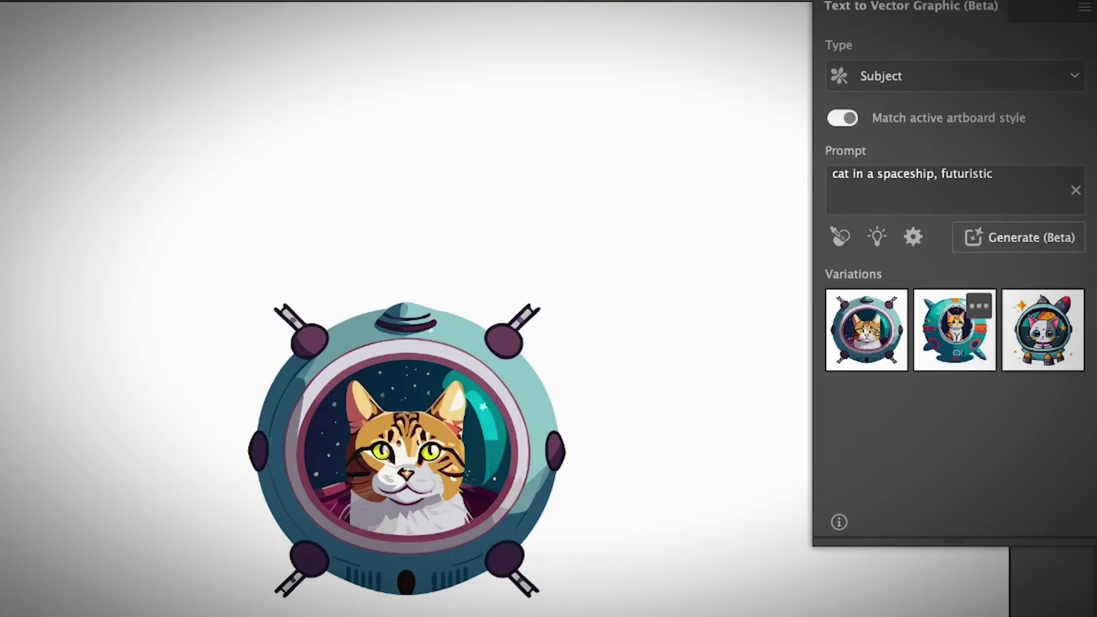
drag(203, 285, 712, 616)
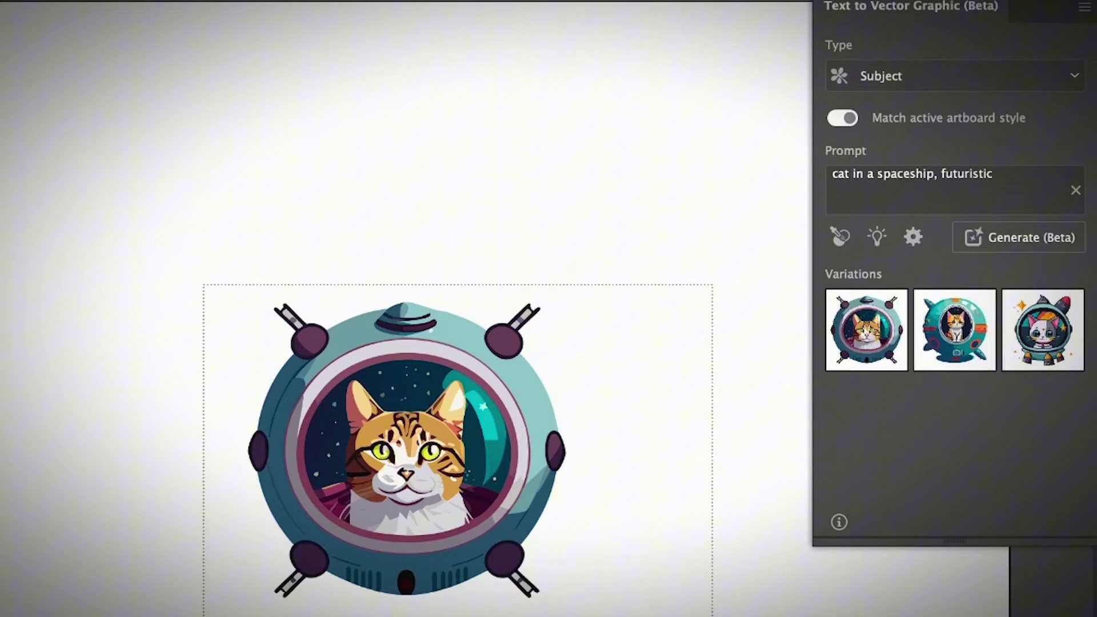
drag(441, 481, 551, 404)
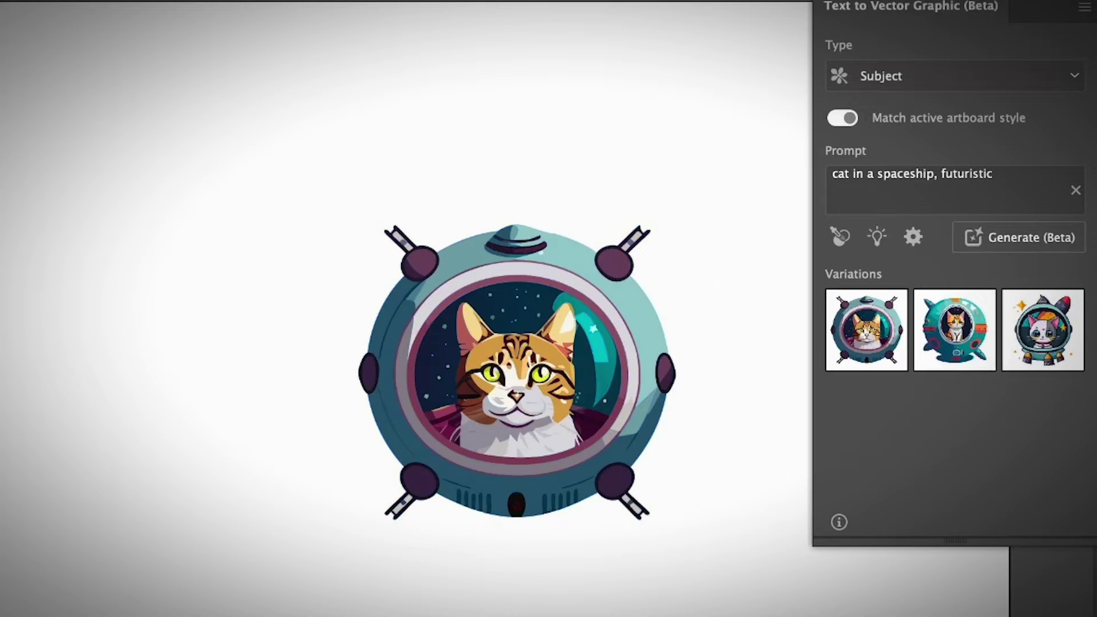
With the spaceship cat selected, change the prompt to "funny cat in a spaceship, futuristic, retro" and generate new variations.
click(637, 416)
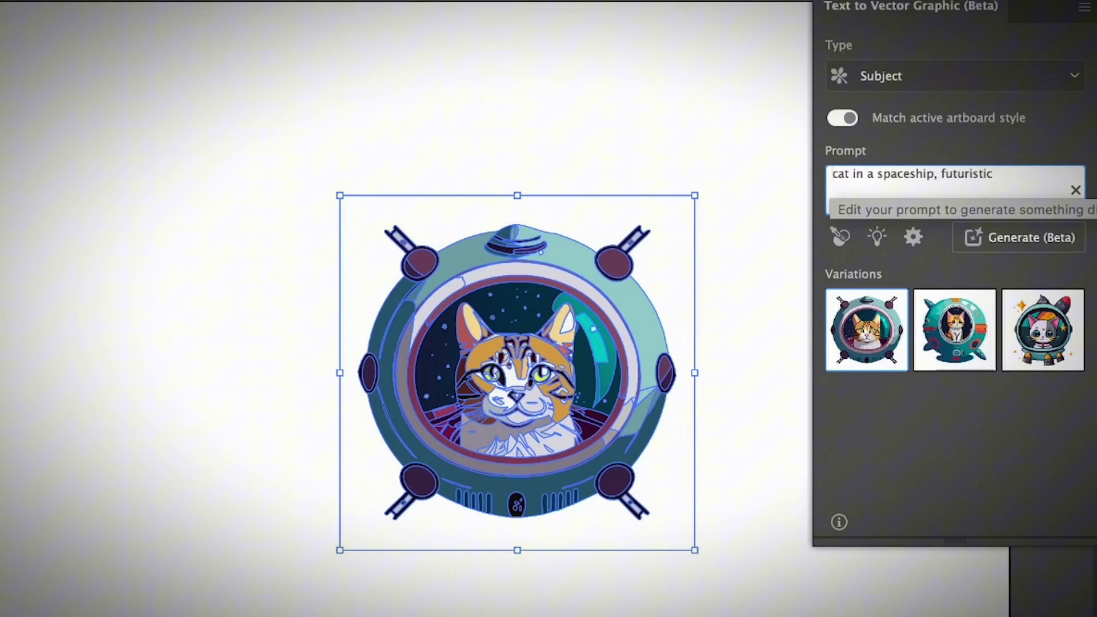
text(funny)
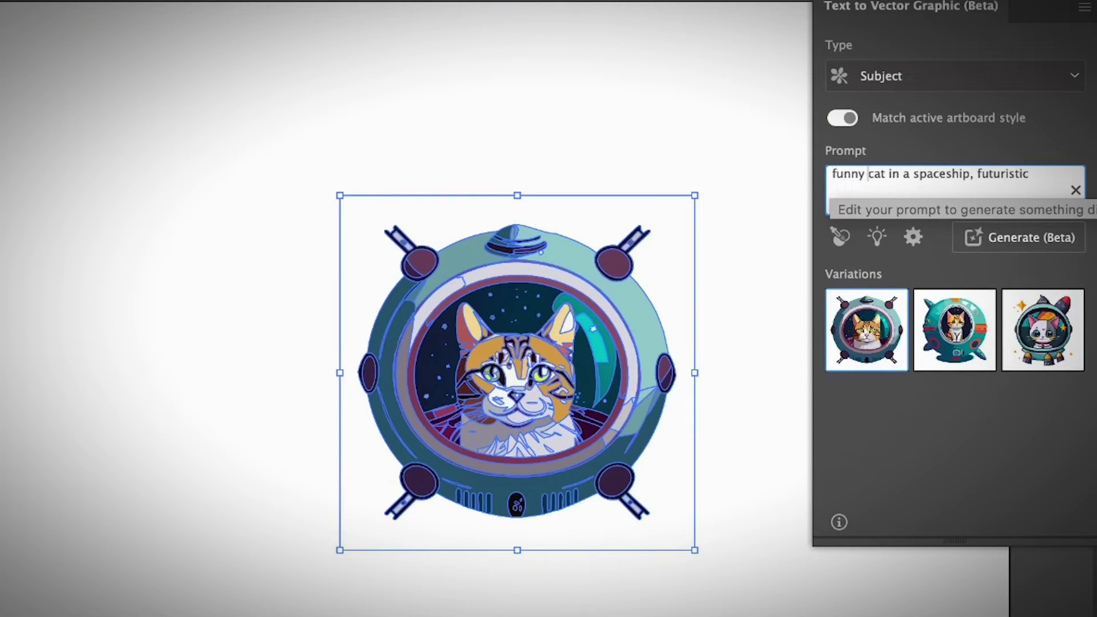
click(1029, 174)
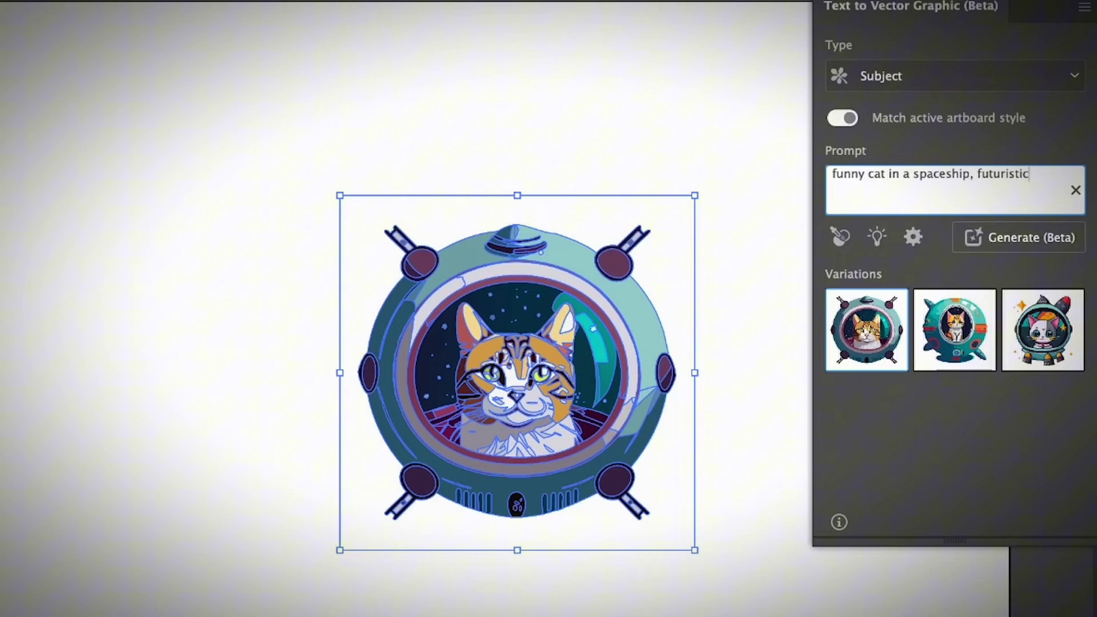
text(,)
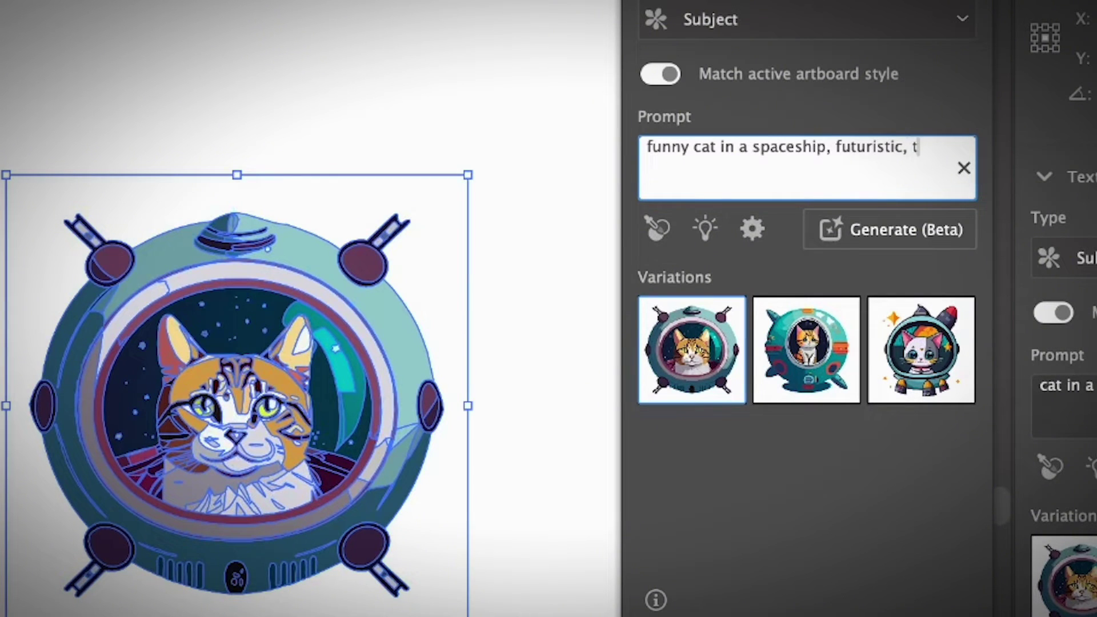
text(retro)
key(Return)
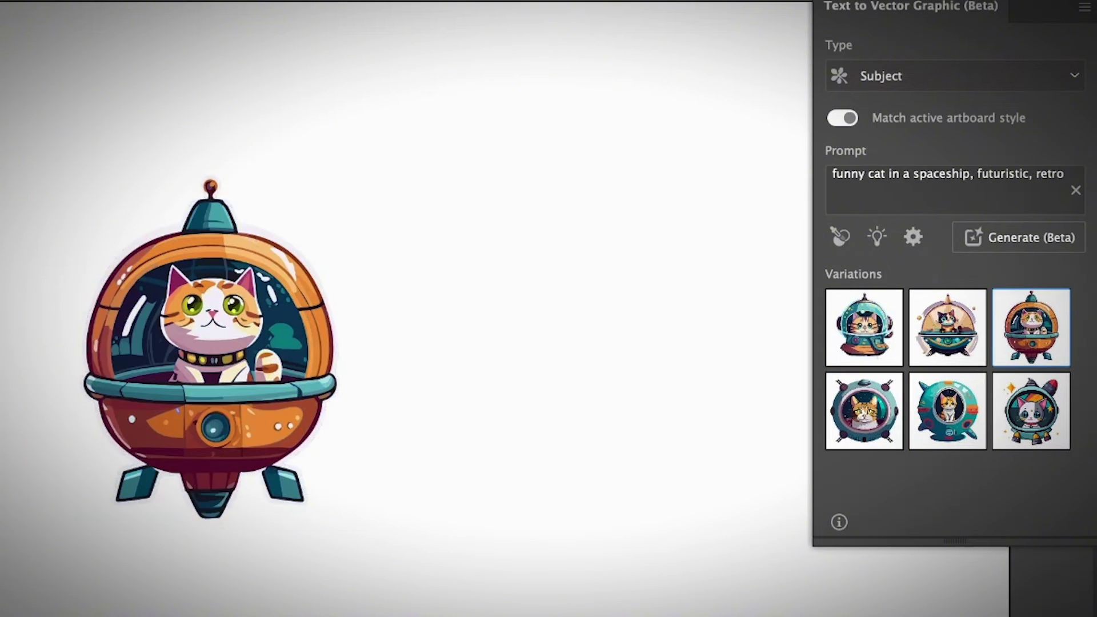
Move the orange retro spaceship cat rightward toward the middle of the artboard.
click(203, 403)
drag(202, 401, 574, 382)
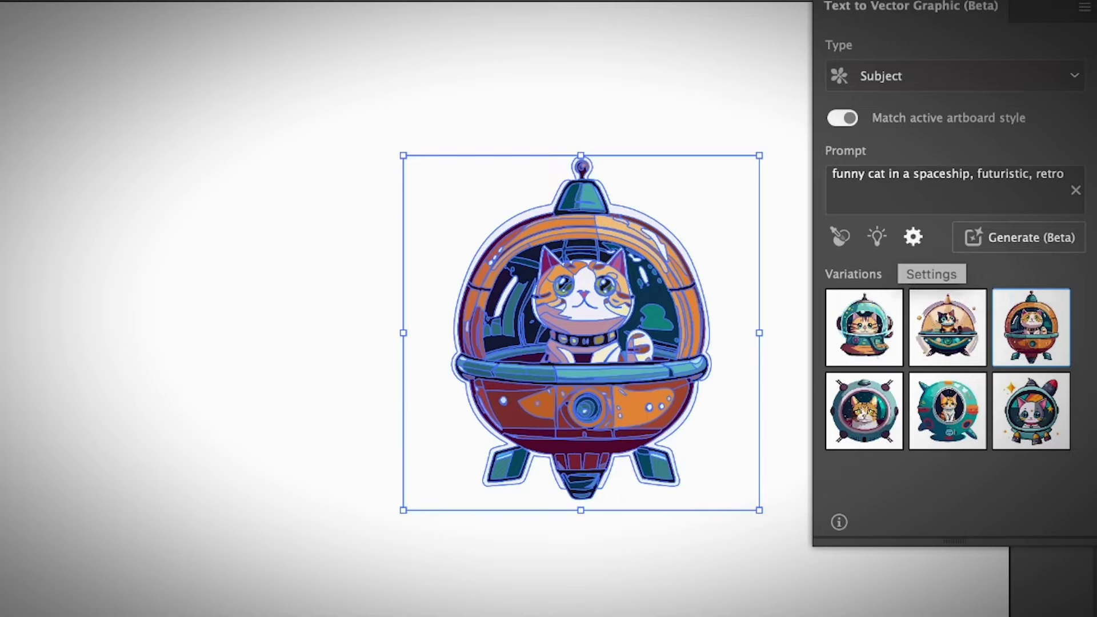
Raise the Detail level and generate more variations from the same prompt.
click(913, 236)
drag(778, 311, 820, 312)
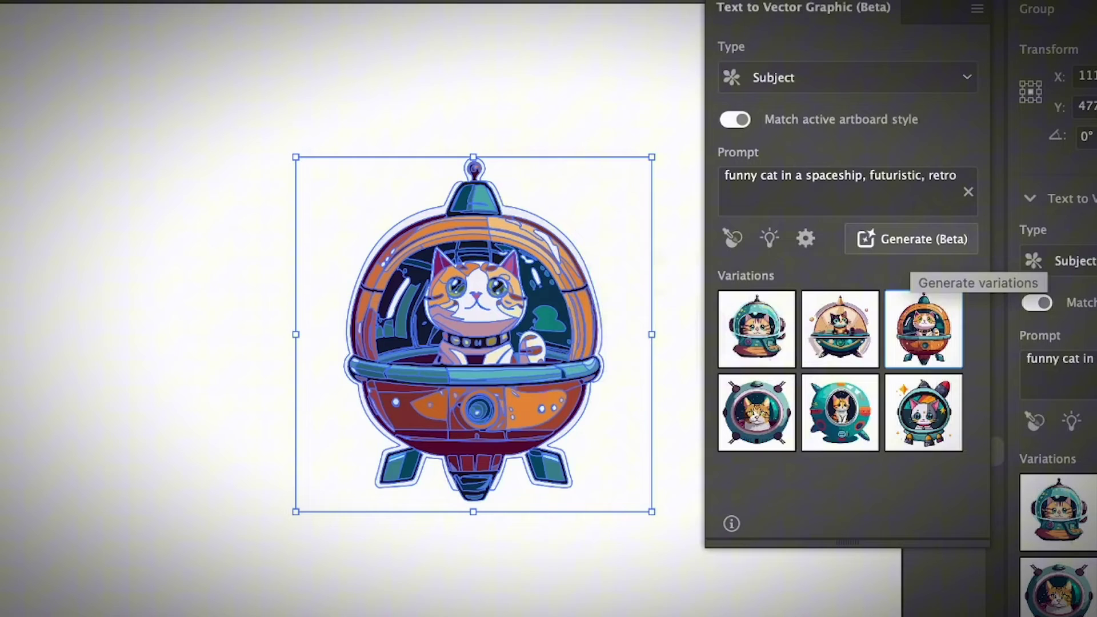
click(911, 239)
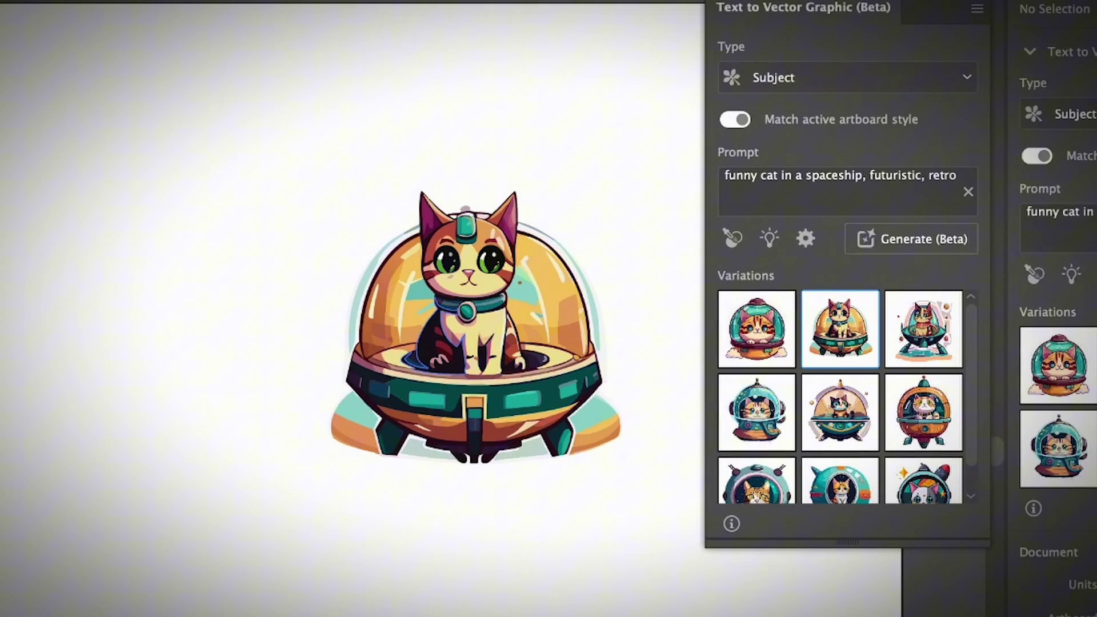
Ungroup the outer group of the newly generated cat in the domed spaceship.
click(446, 420)
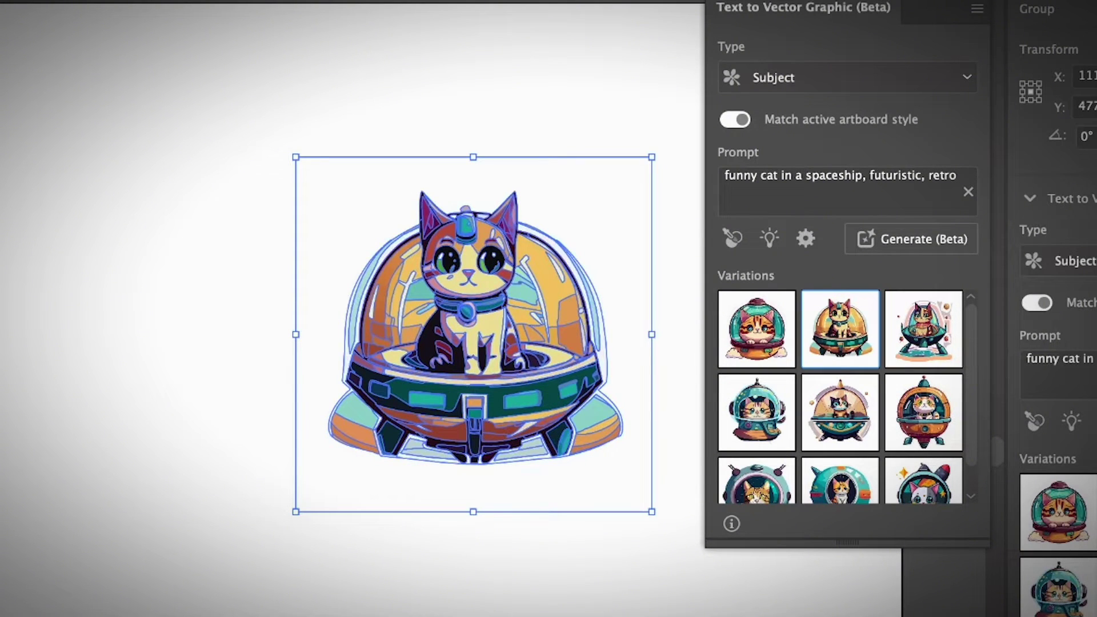
double_click(495, 349)
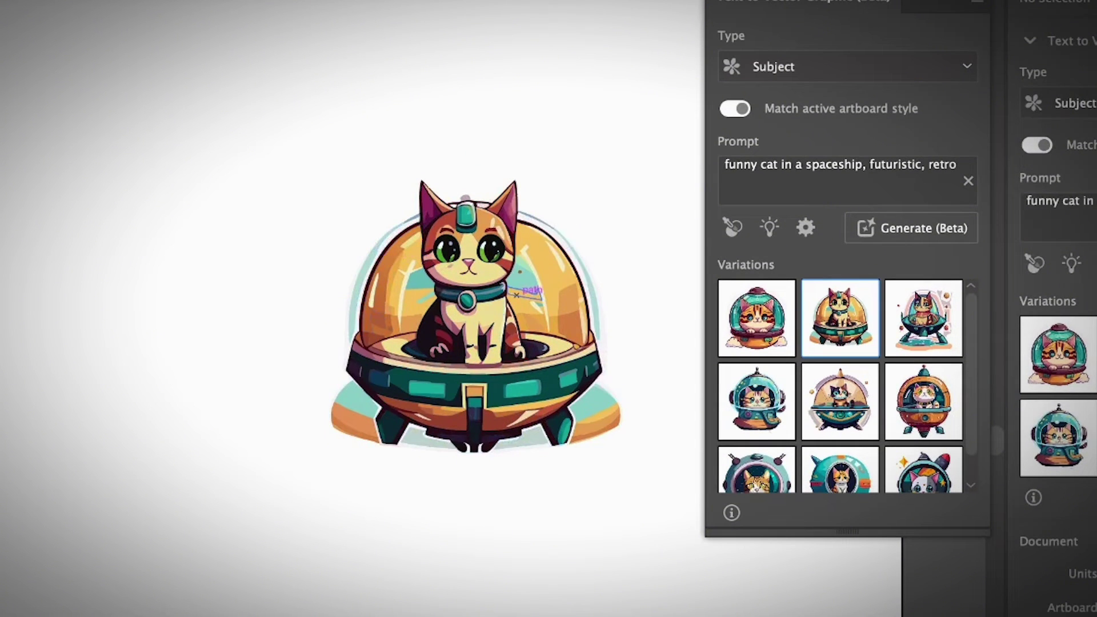
click(479, 283)
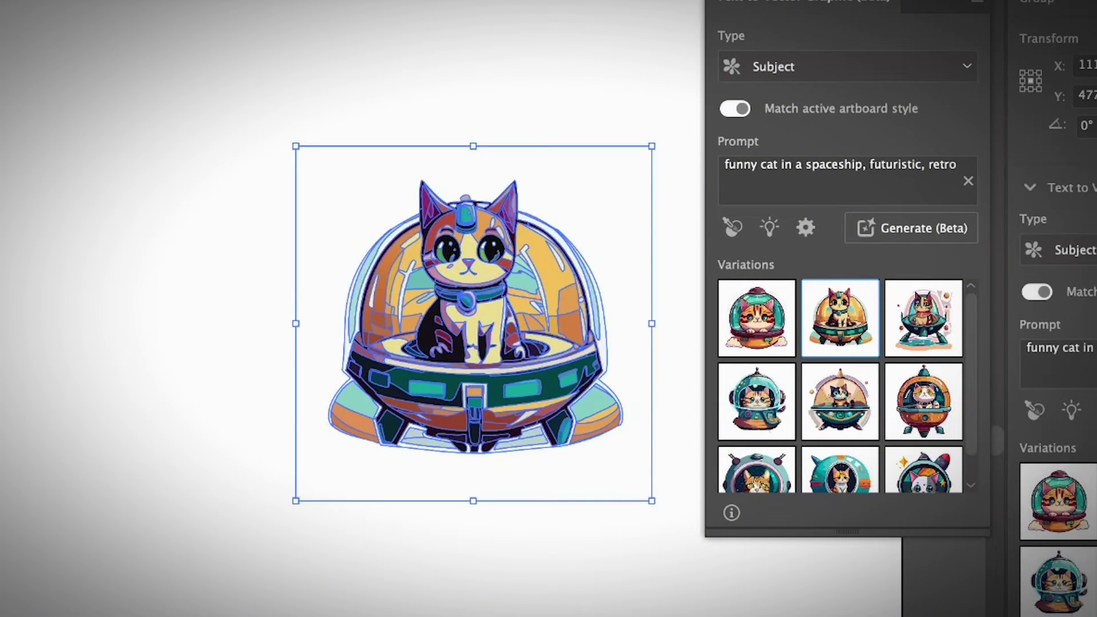
right_click(479, 283)
click(526, 602)
key(ctrl+shift+a)
Ungroup the remaining artwork group of the spaceship cat and deselect everything.
click(573, 272)
right_click(565, 271)
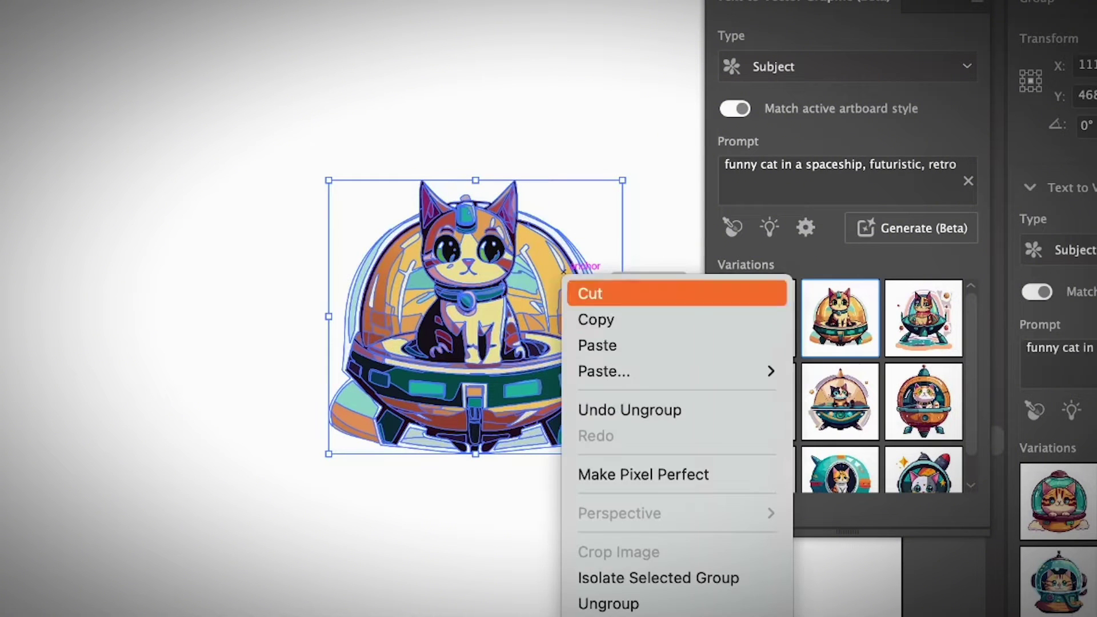
key(Escape)
key(super+shift+a)
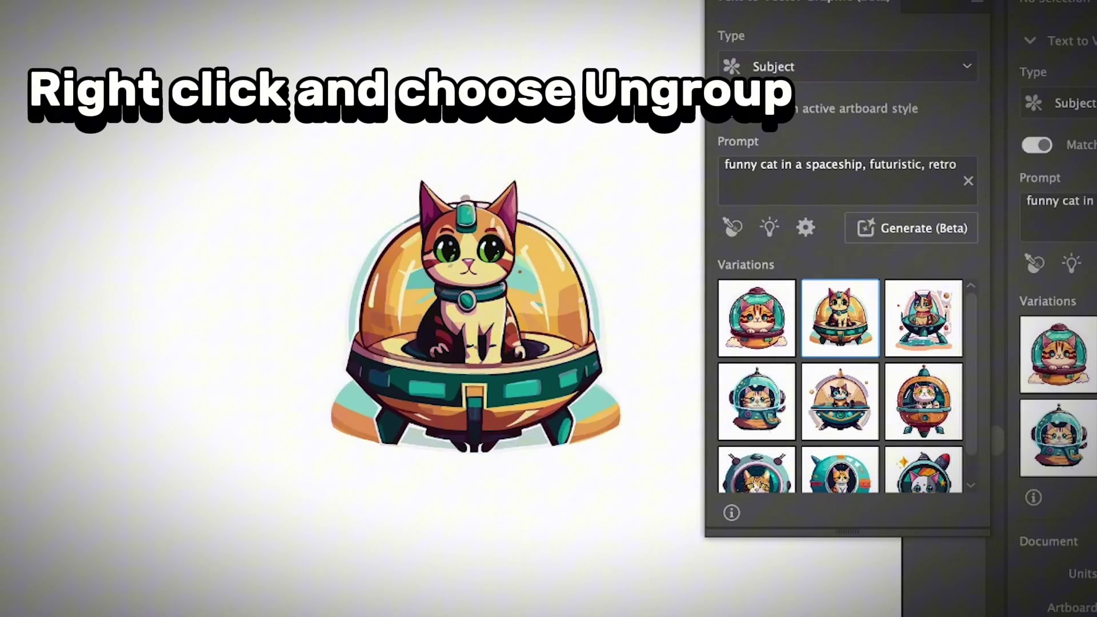
Check that the dome's pieces can be selected separately, and select the whole spaceship cat artwork.
click(570, 261)
key(super+shift+a)
click(557, 260)
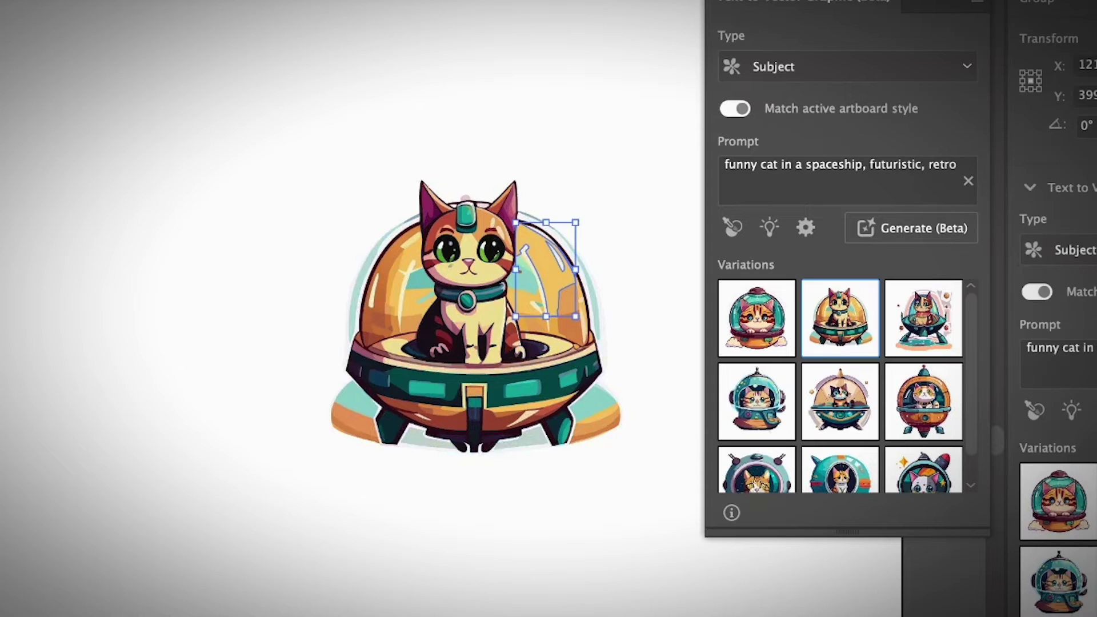
key(ctrl+shift+a)
key(super+a)
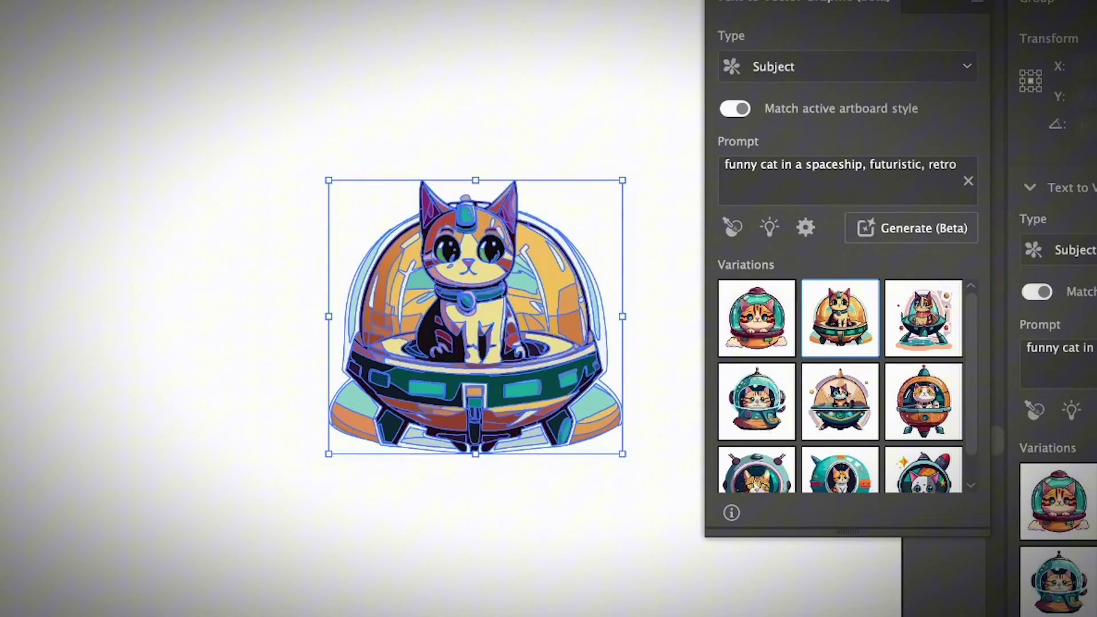
Deselect the spaceship cat artwork and set the vector graphic type to Scene.
key(super+shift+a)
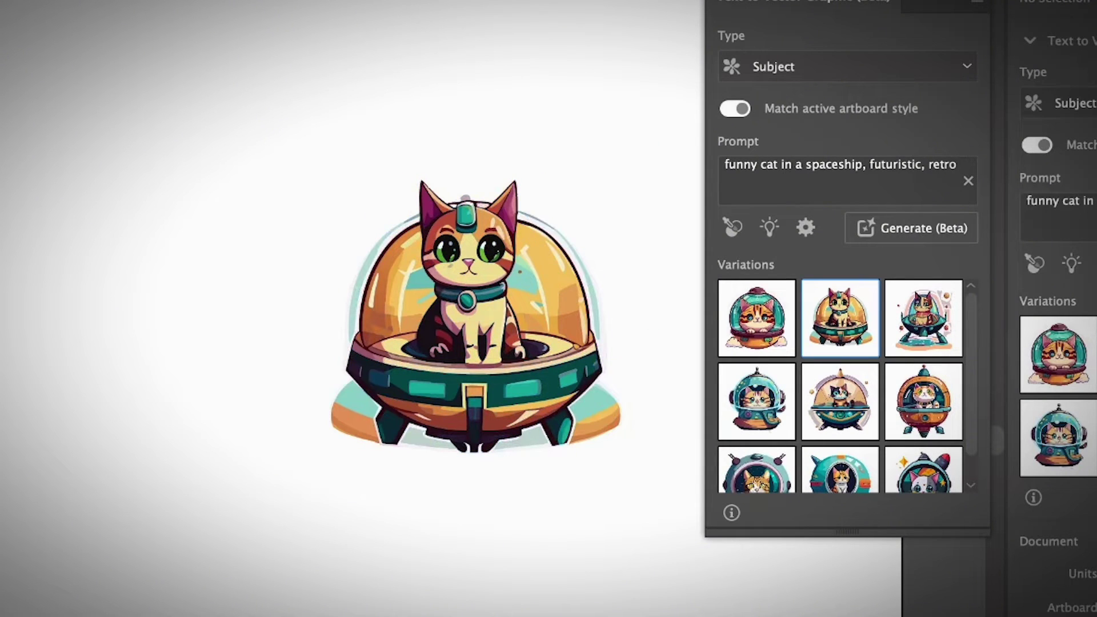
click(849, 66)
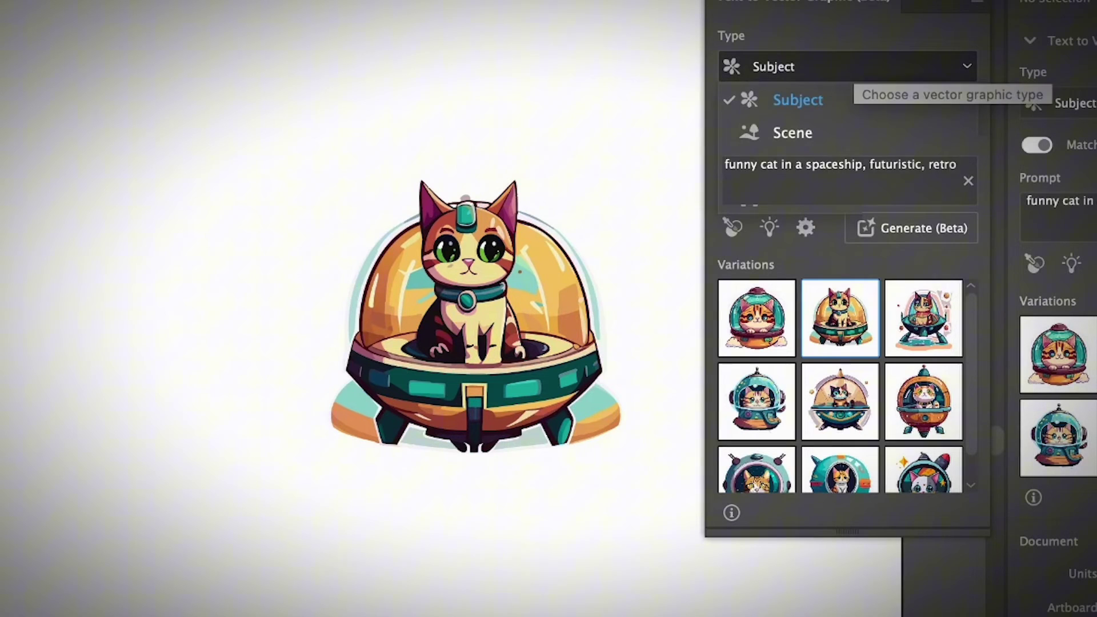
click(793, 133)
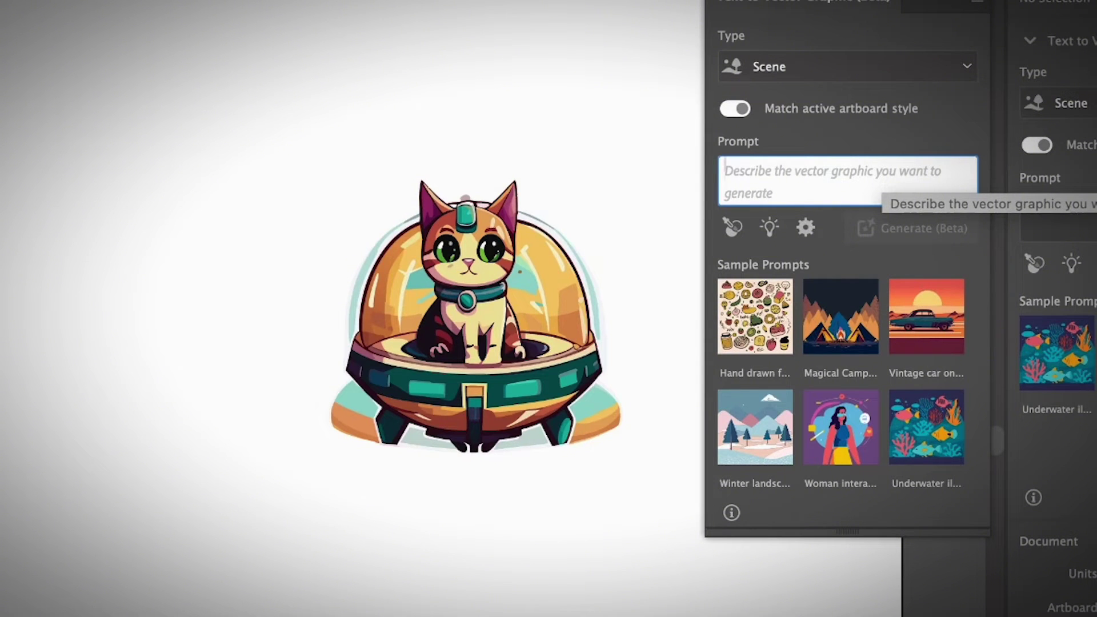
Generate vector scenes from the prompt "futuristic japanese temple in the space".
text(funny cat in)
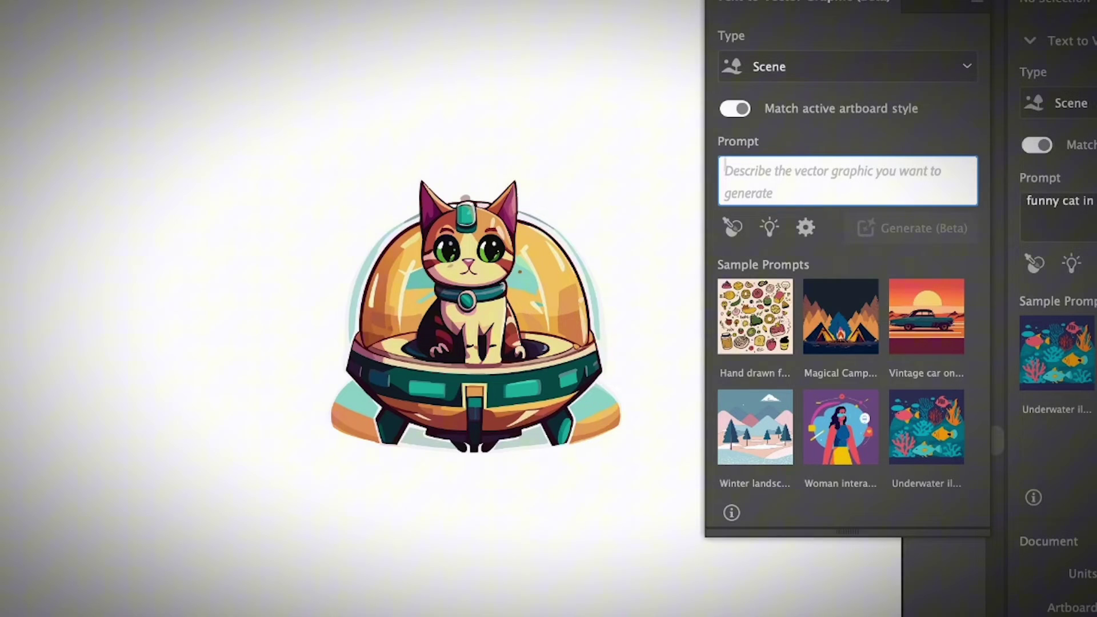
text(fu)
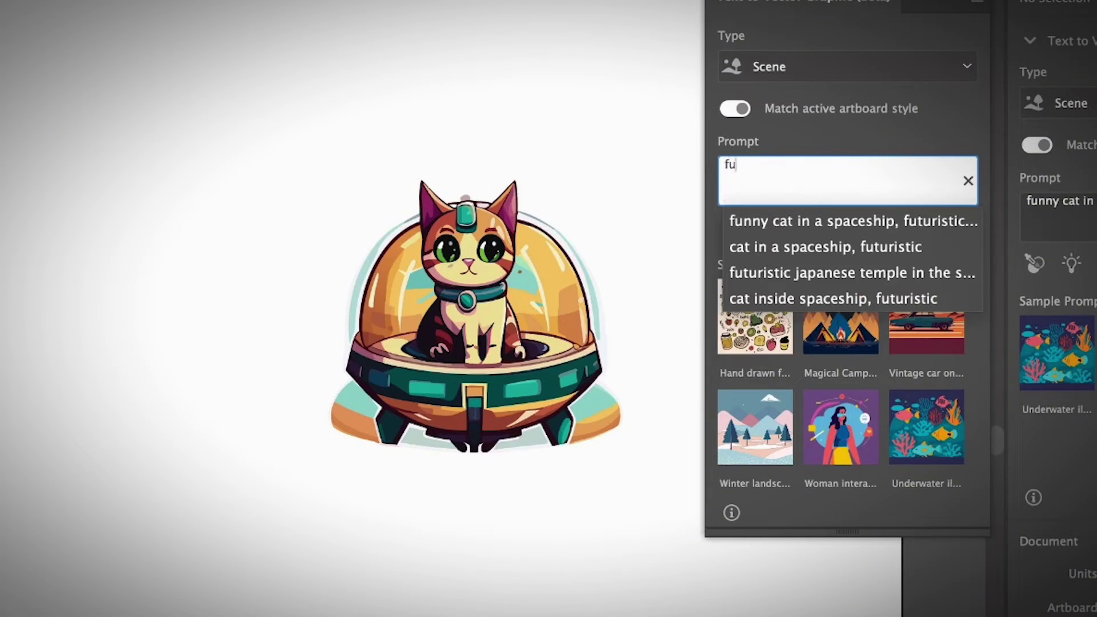
text(turistic )
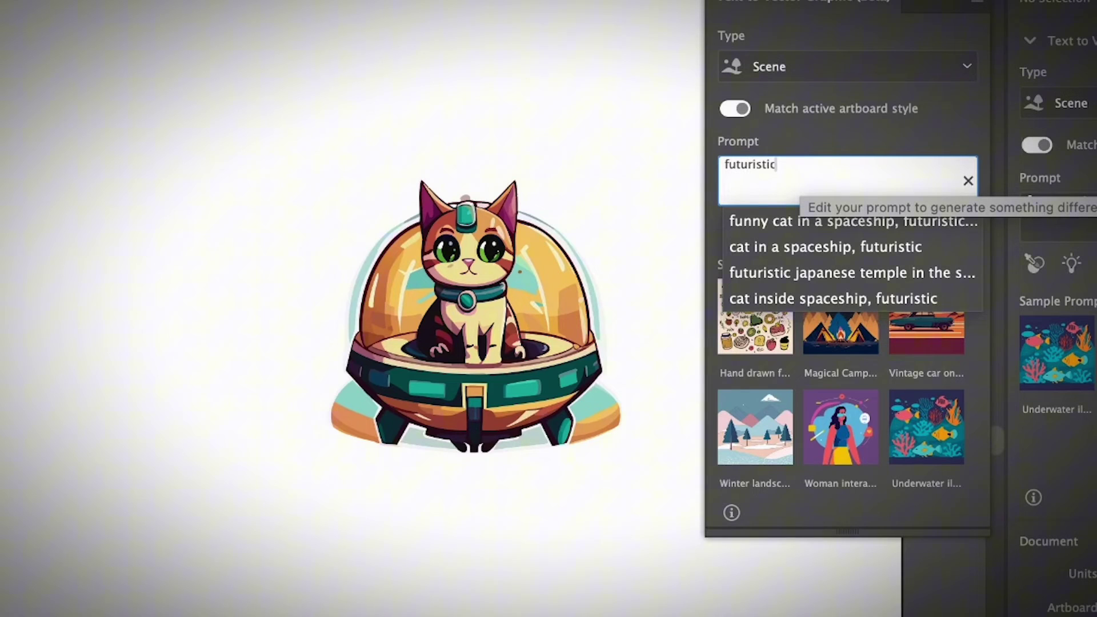
text(japan)
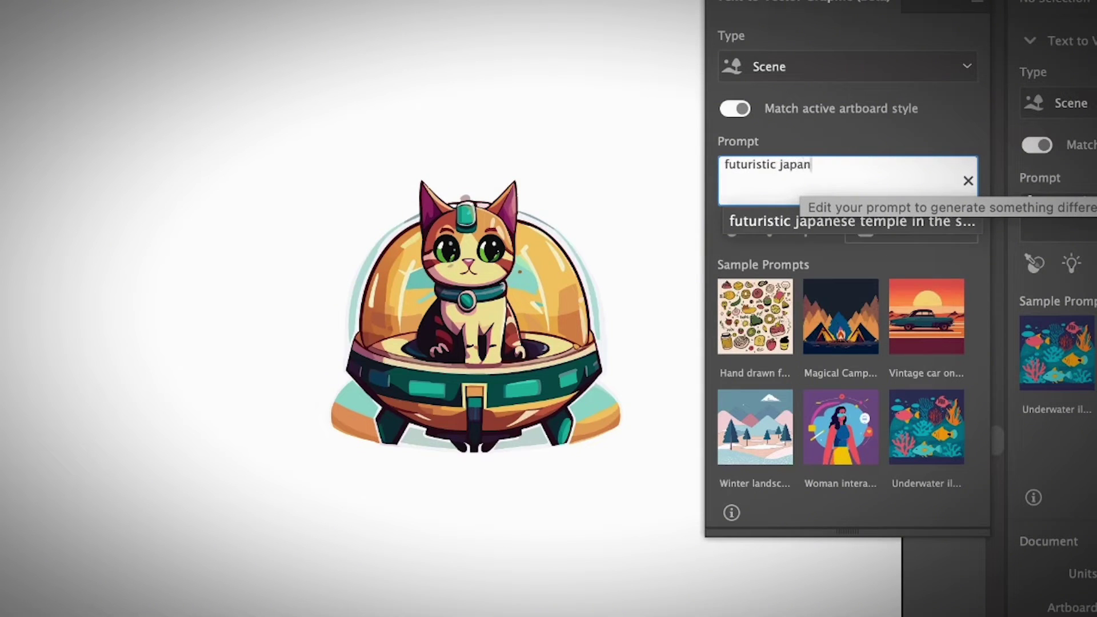
text(ese temple i)
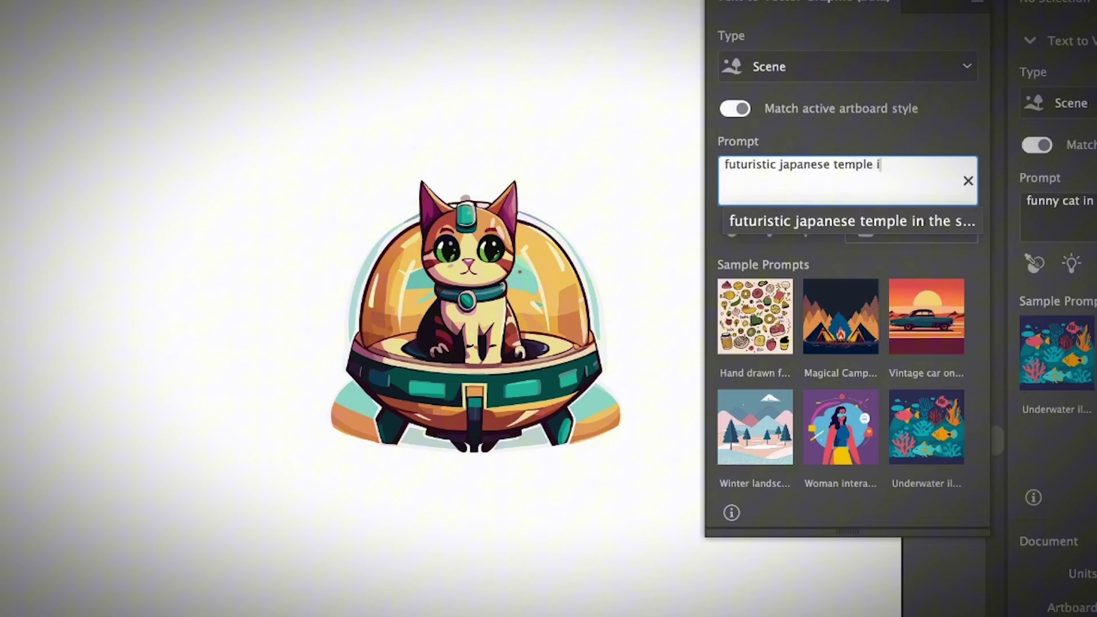
text(n the space)
key(Return)
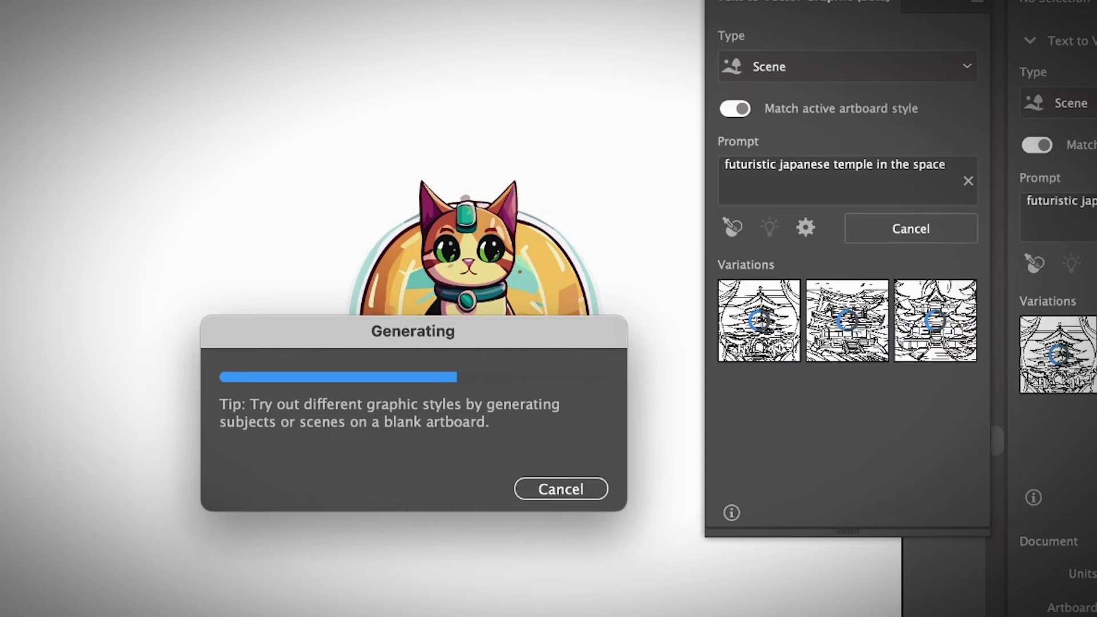
Move the generated temple scene clear of the cat, try the second variation, apply the third and deselect it.
drag(376, 519, 135, 438)
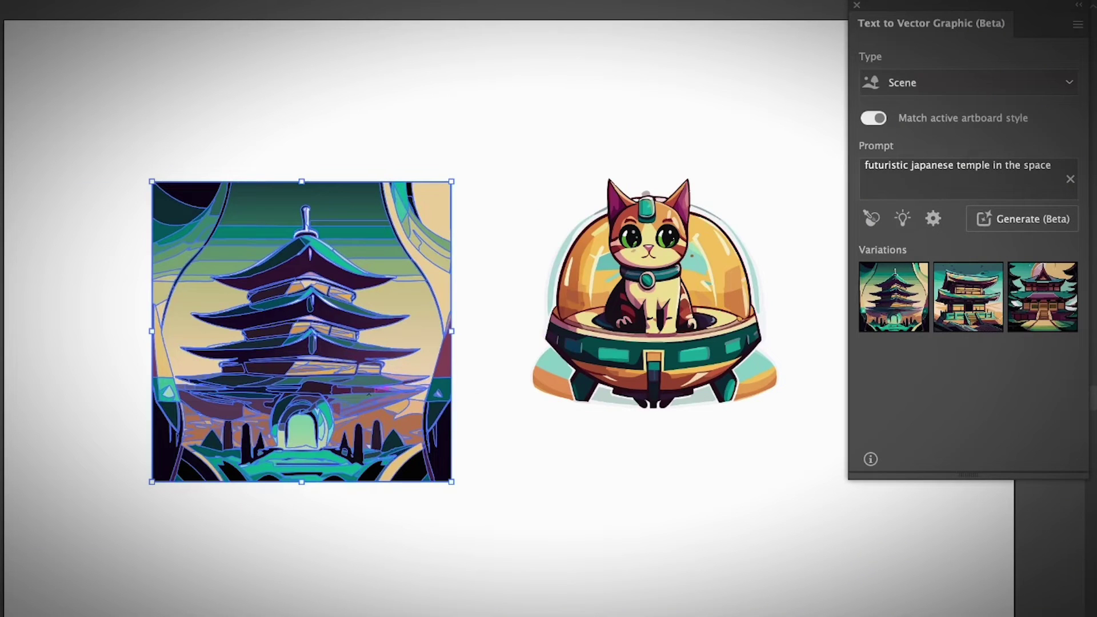
key(super+shift+a)
click(988, 279)
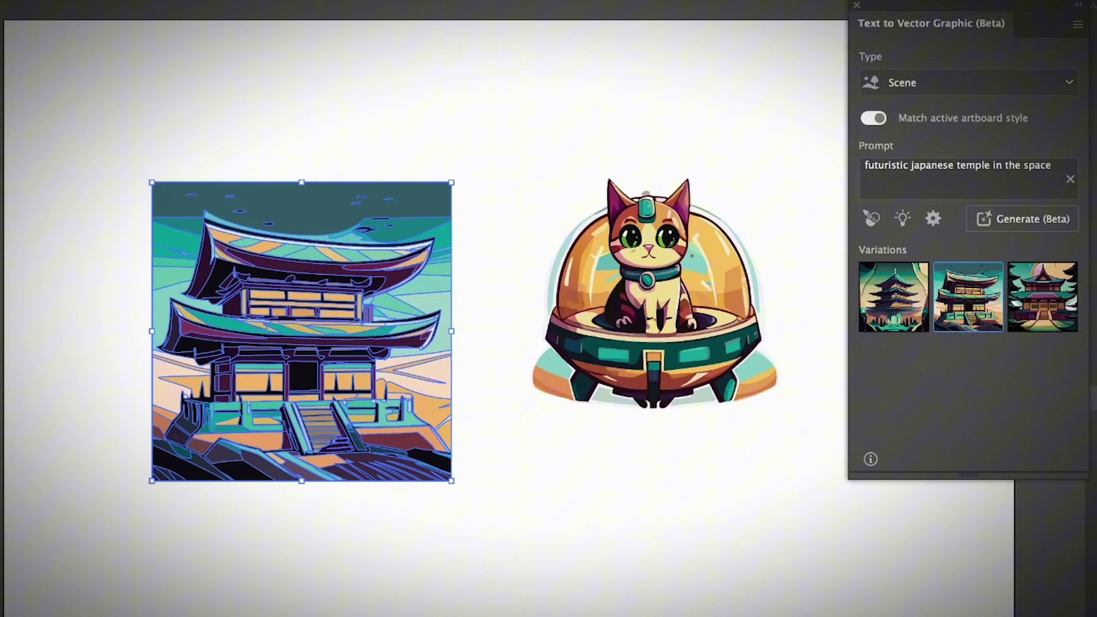
click(1043, 298)
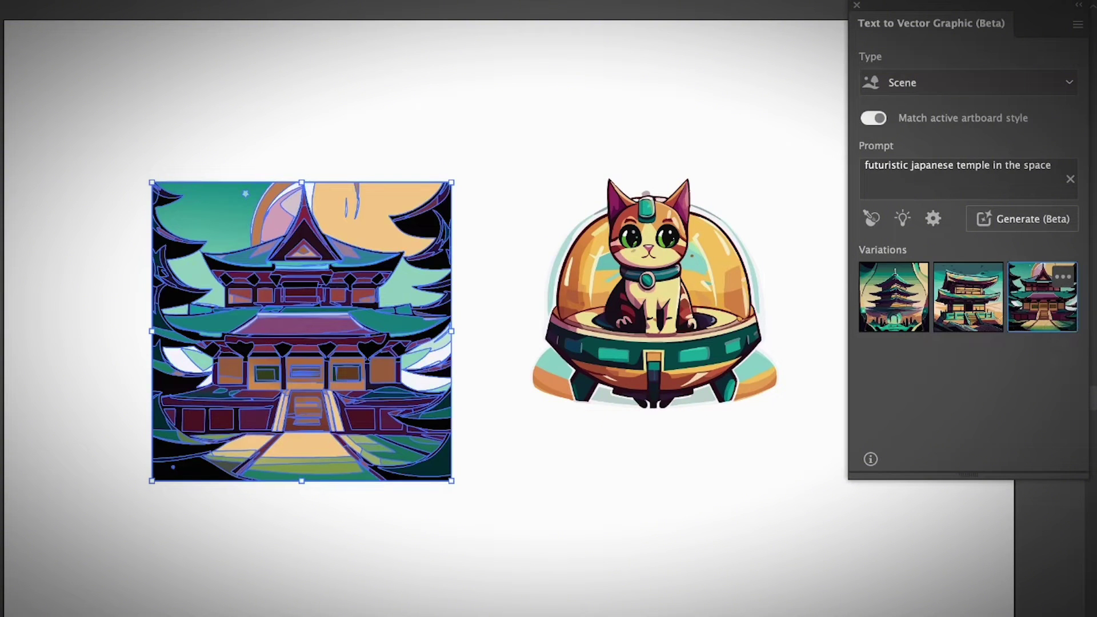
key(super+shift+a)
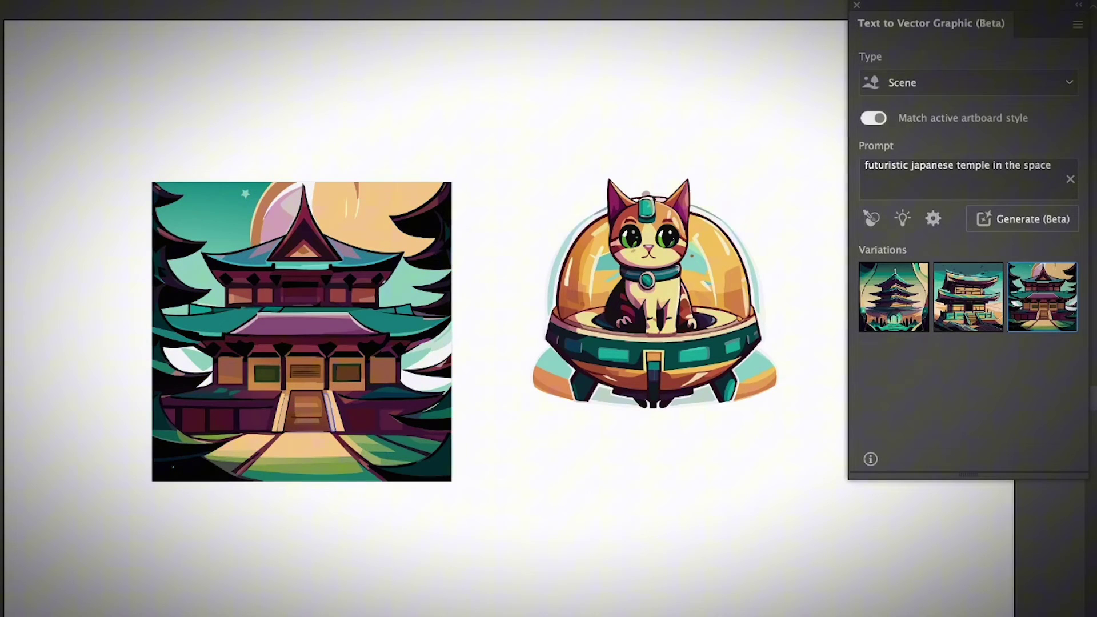
Extend the temple prompt with ", with spaceships and planets in the background" and generate more scenes.
drag(865, 165, 1049, 166)
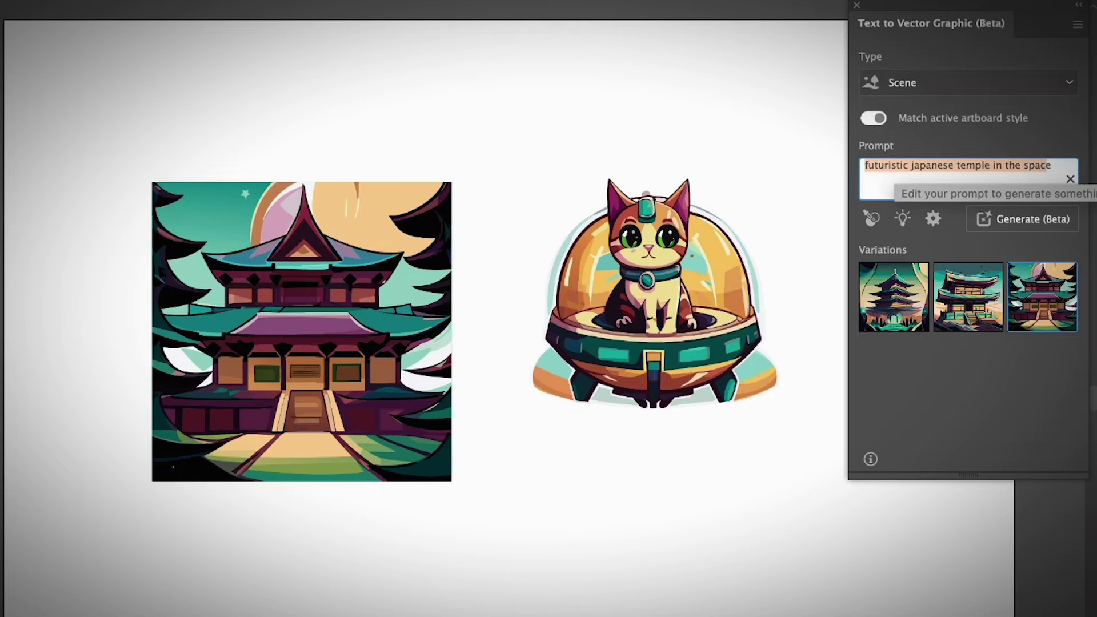
click(1051, 165)
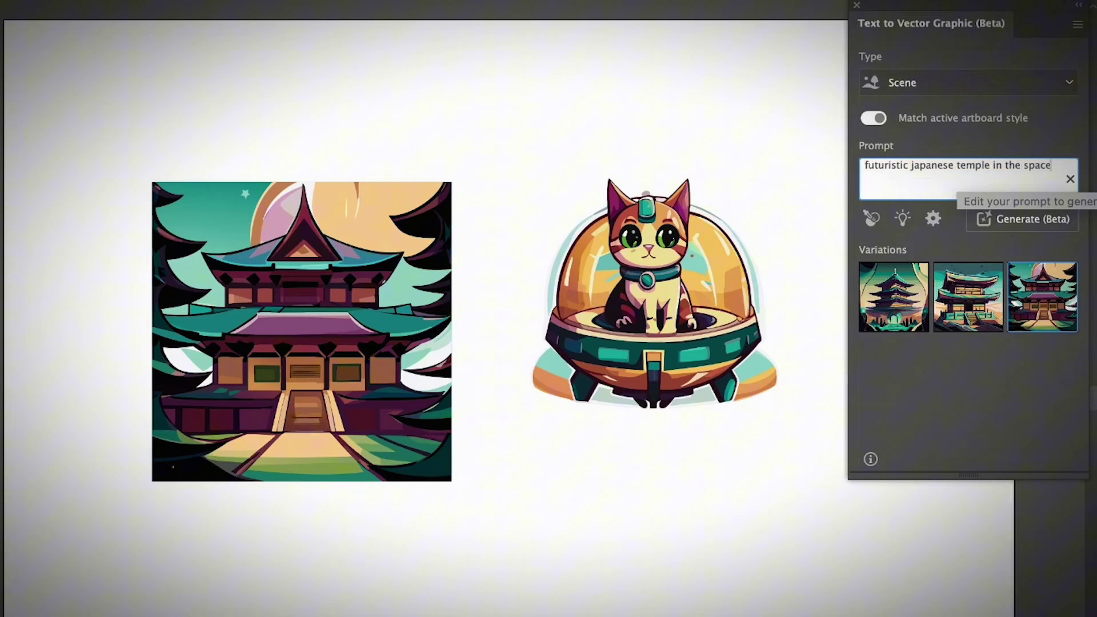
text(, with spaceships and planets in the background)
key(Return)
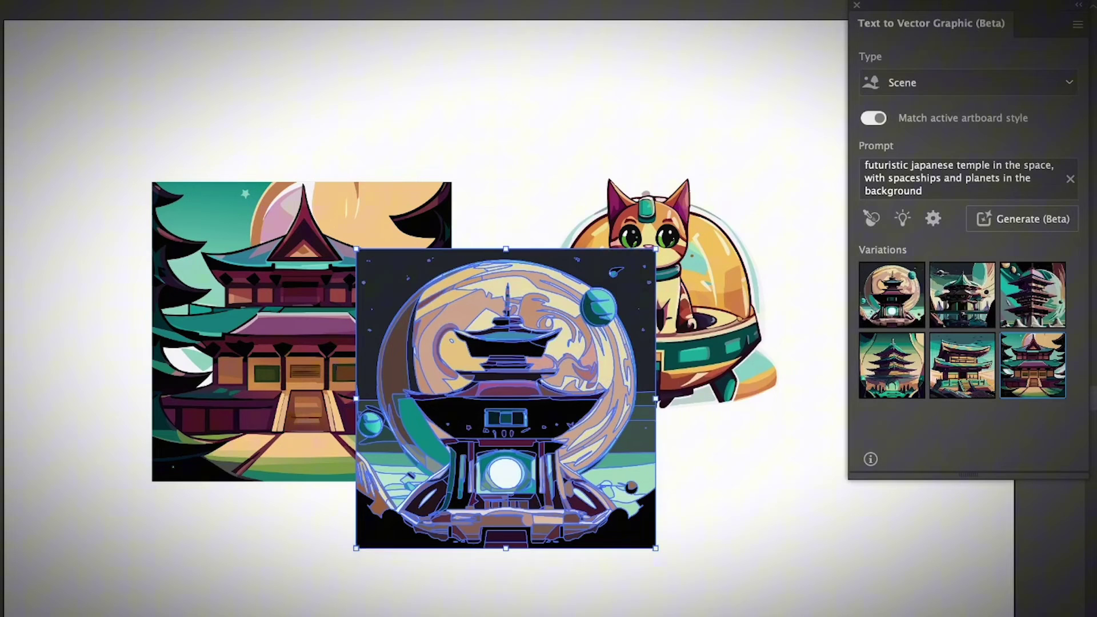
Arrange the two temple scenes in a column beside the cat, with the newly generated one underneath.
drag(594, 416, 428, 552)
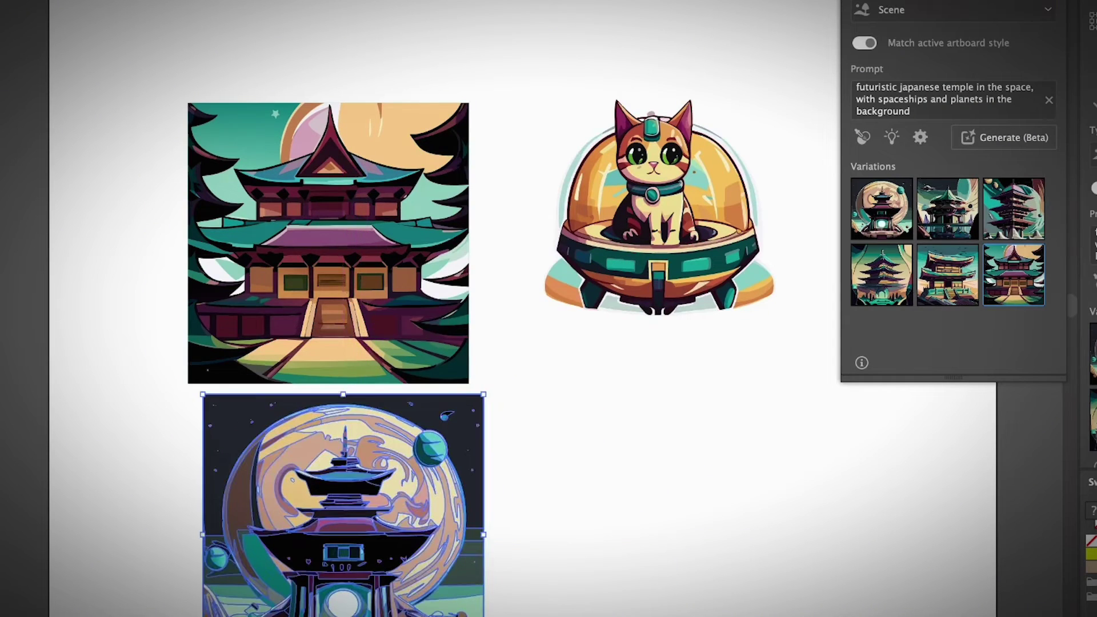
drag(376, 277, 326, 189)
drag(392, 527, 325, 449)
Try the second variation of the new temple scene, apply the third and deselect it.
click(948, 208)
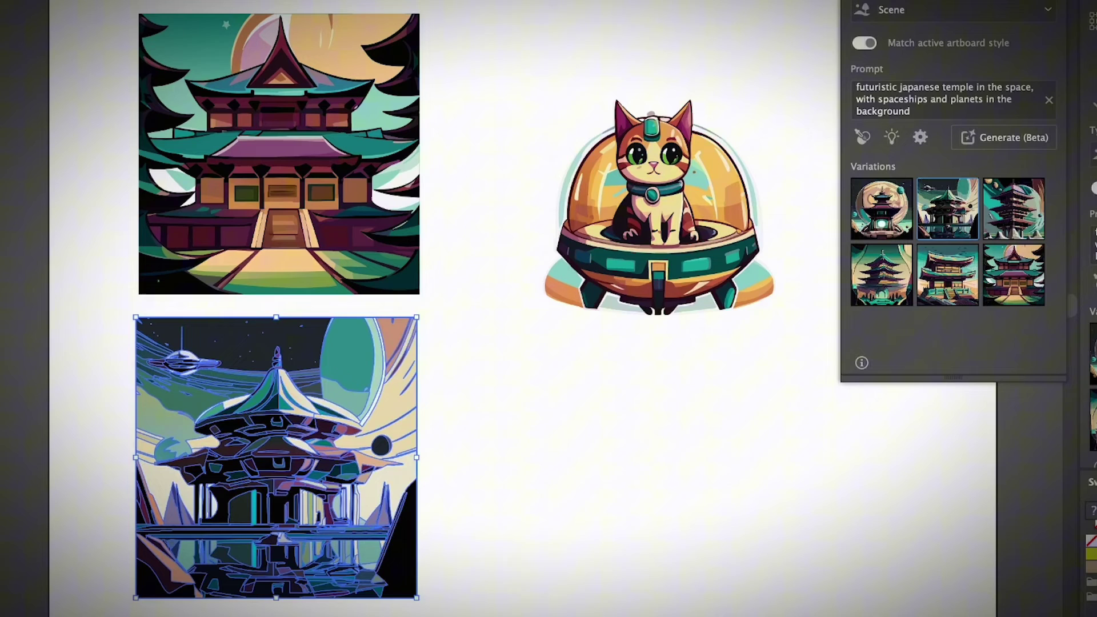
click(1014, 208)
key(super+shift+a)
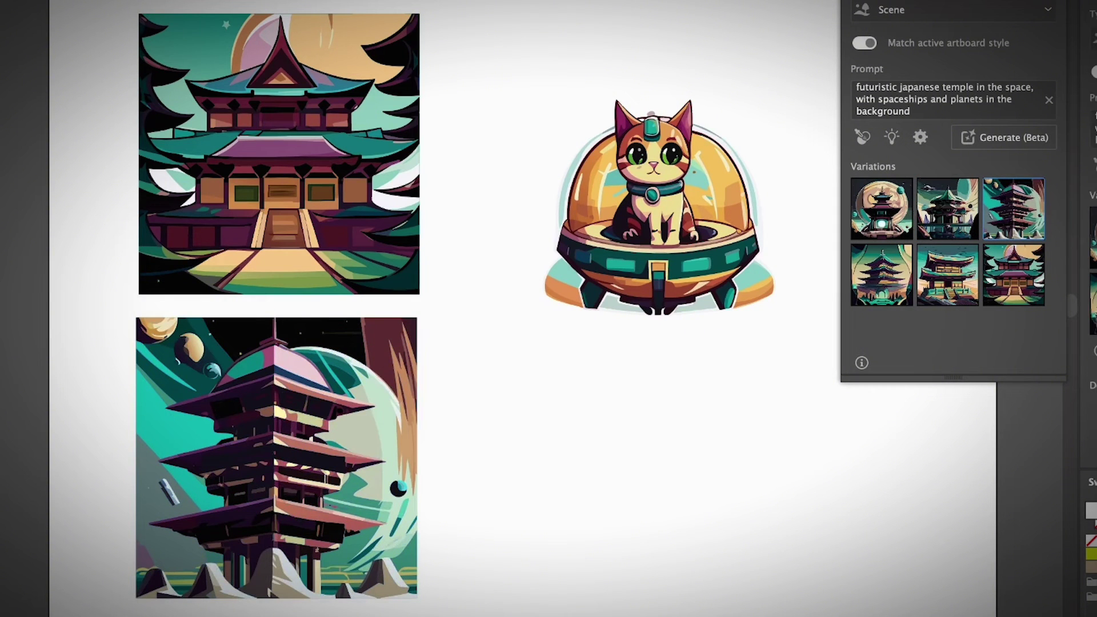
Turn off matching the active artboard style and generate new temple scenes from the same prompt.
click(276, 458)
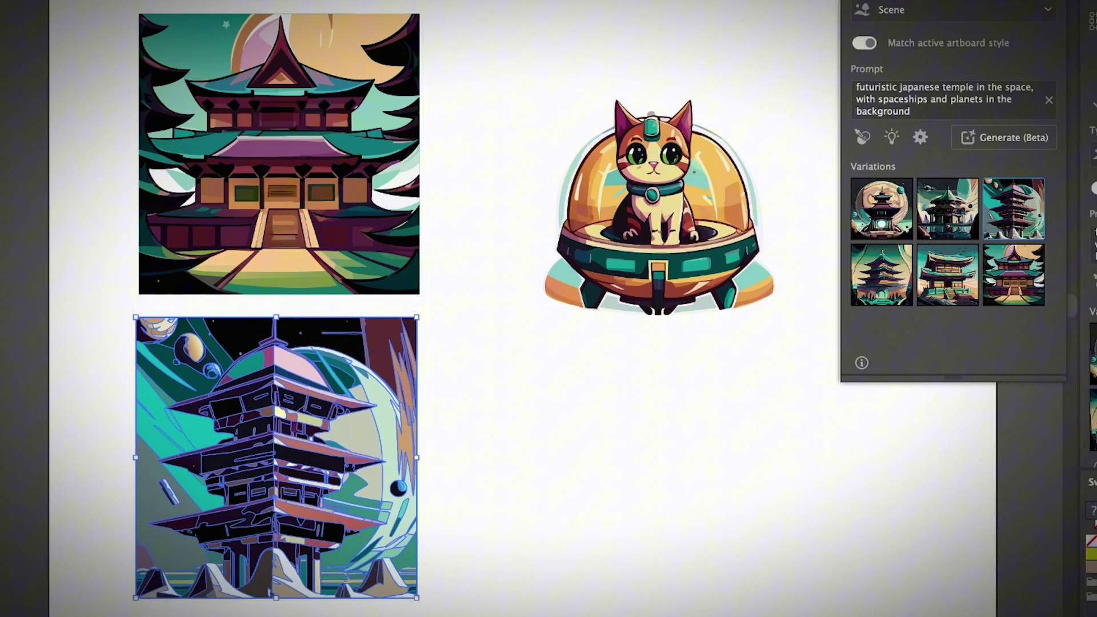
key(super+shift+a)
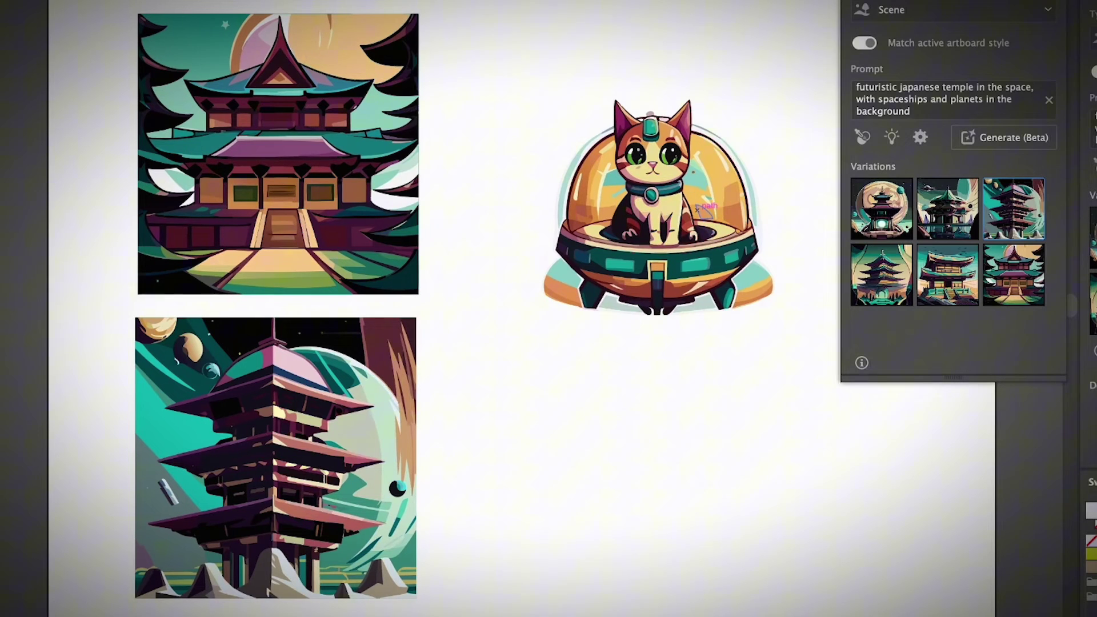
click(307, 481)
click(1004, 138)
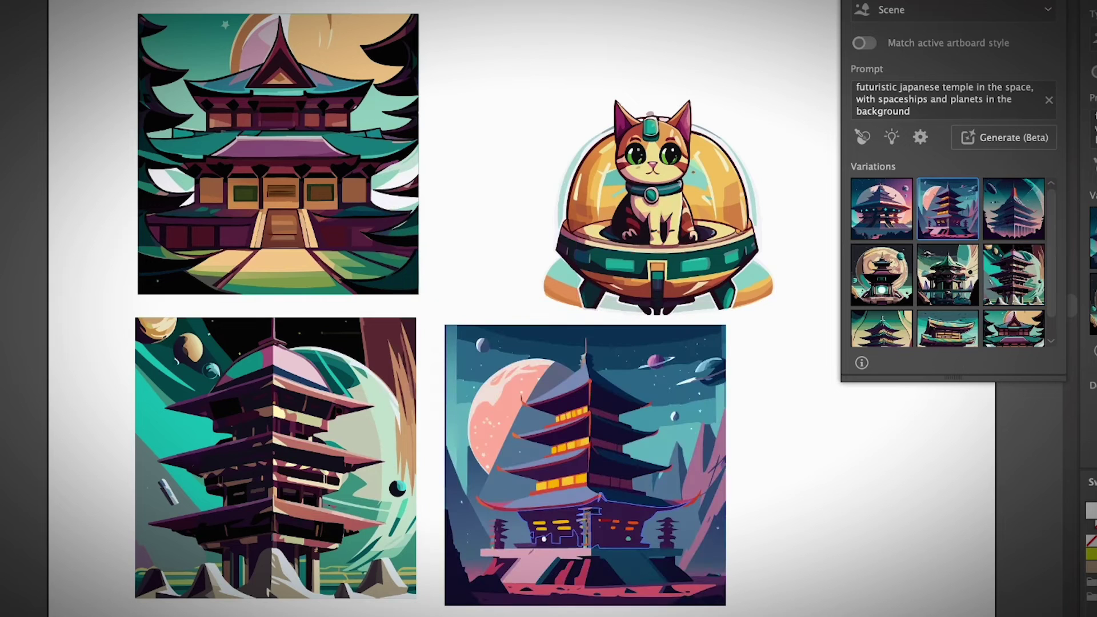
Delete the two older green-toned temple scenes from the artboard.
click(361, 498)
key(Delete)
click(280, 192)
key(Delete)
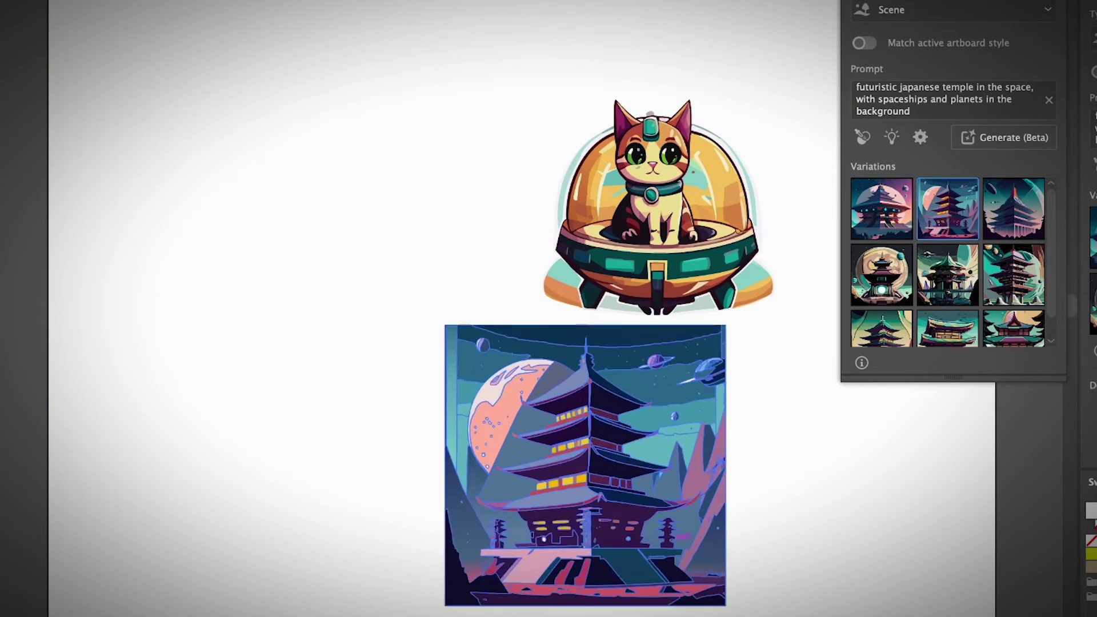
Move the remaining blue temple scene to the artboard's upper-left area and enlarge it to roughly twice its size.
drag(706, 539, 362, 216)
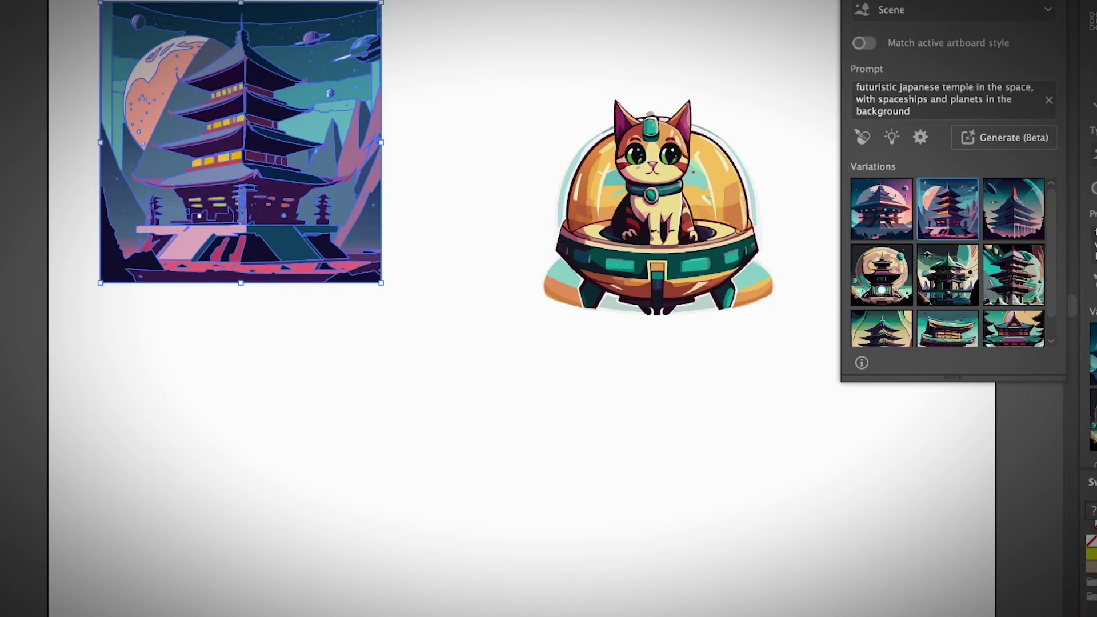
drag(383, 282, 713, 615)
drag(578, 481, 560, 457)
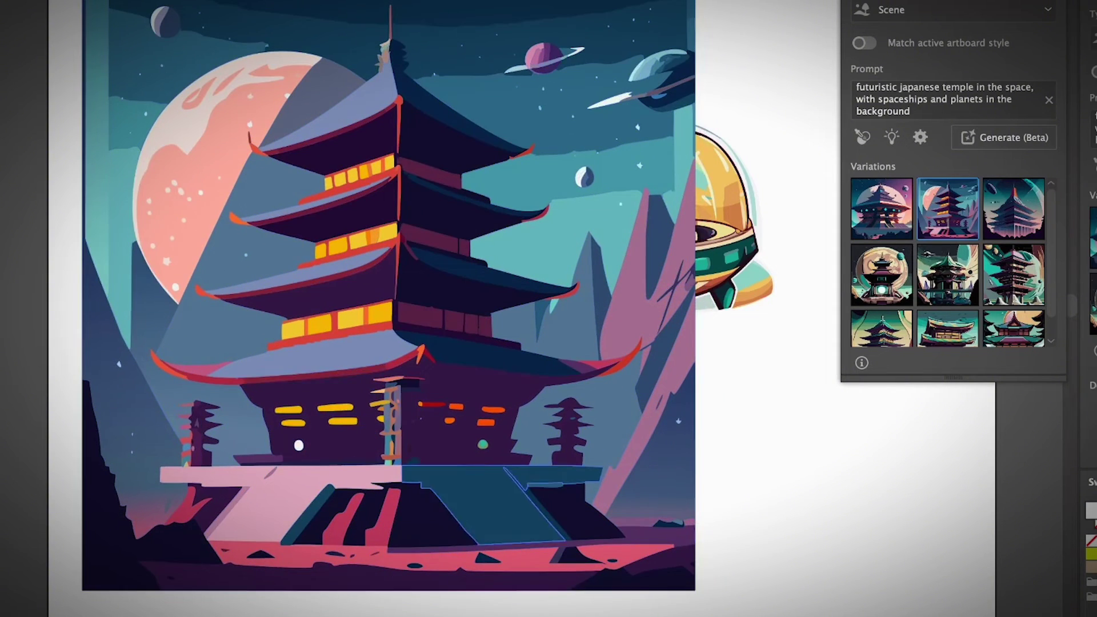
Move the spaceship cat out from behind the enlarged temple scene into the empty space beside it.
click(364, 367)
click(733, 253)
scroll(734, 253, right, 4)
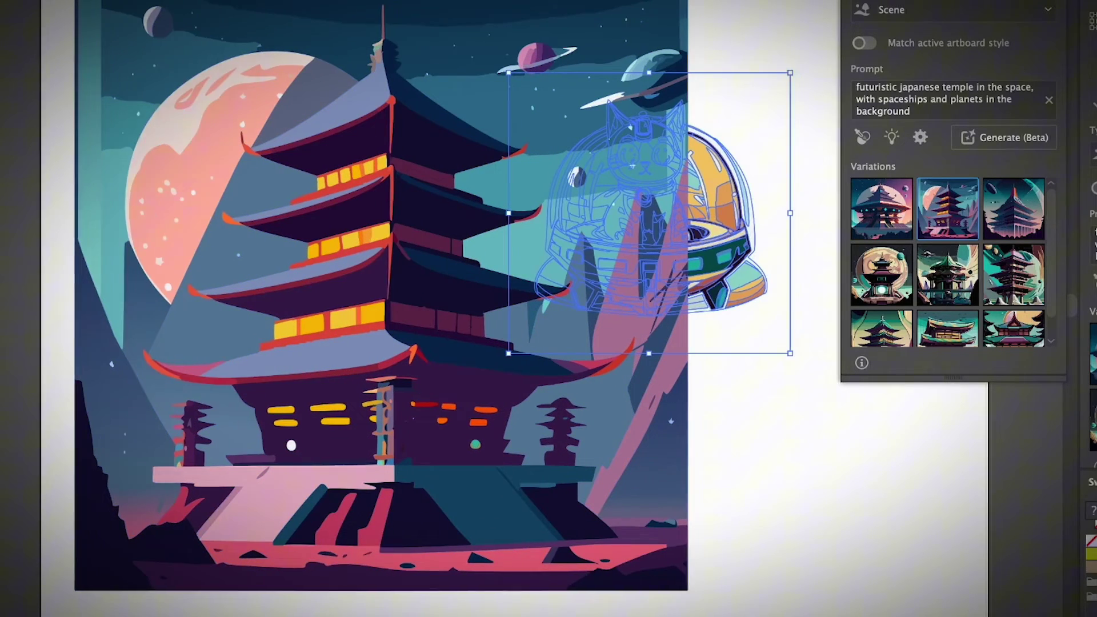
drag(566, 200, 757, 270)
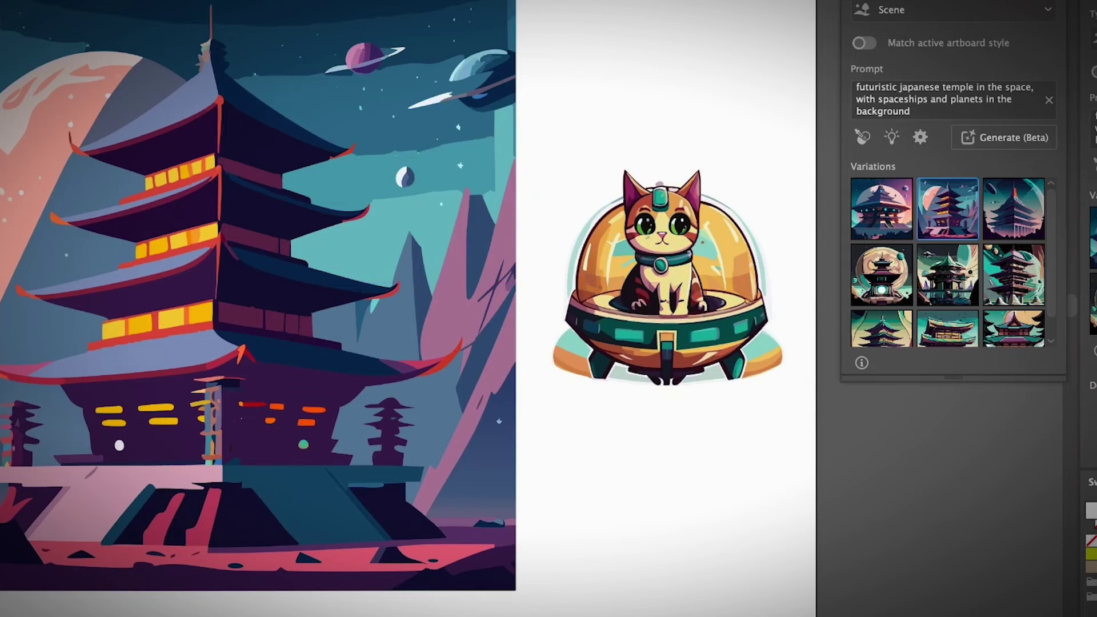
scroll(757, 269, left, 1)
scroll(437, 309, left, 1)
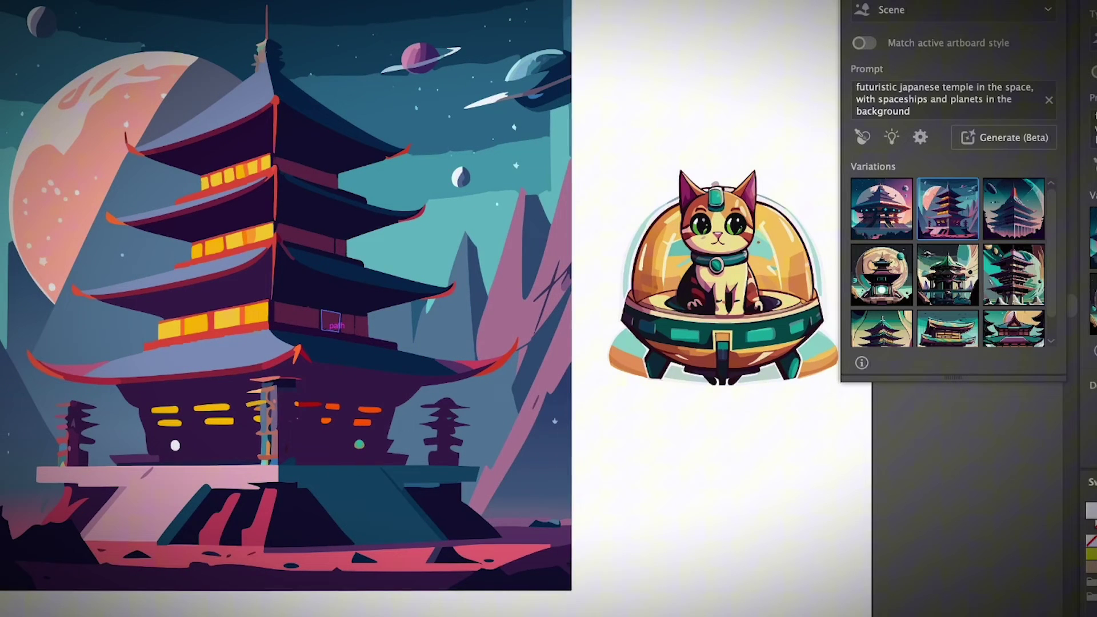
Select the large temple scene, adjust the generation settings and generate more variations from the same prompt.
click(333, 321)
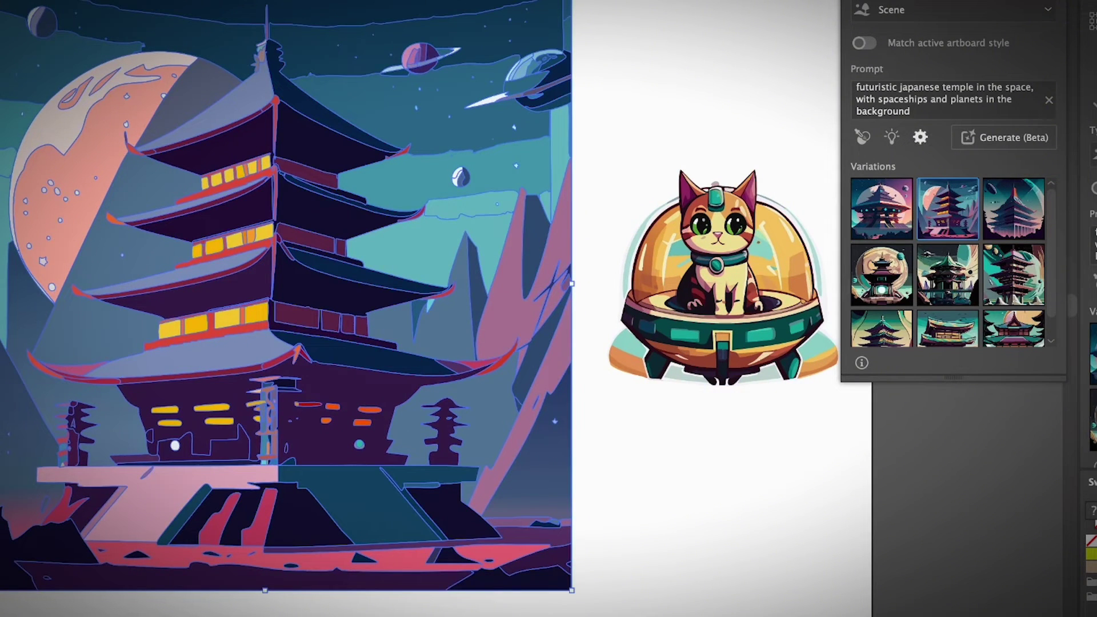
click(920, 138)
click(846, 196)
click(1004, 137)
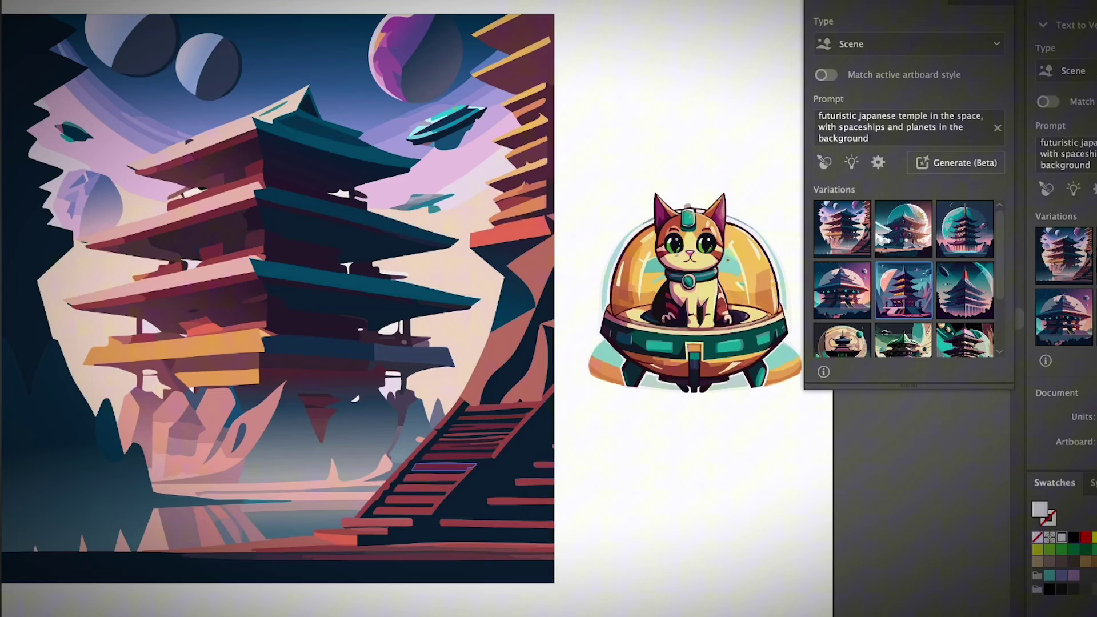
Compare other temple variations on the artboard and apply the one with a teal planet and pink flying saucer.
click(842, 291)
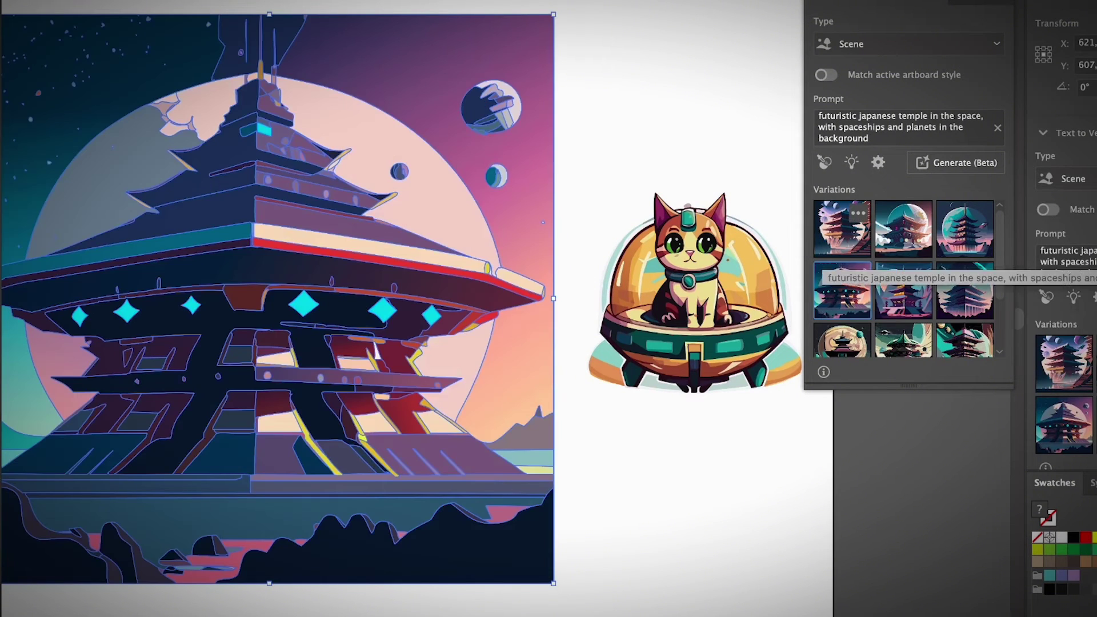
click(903, 229)
key(super+shift+a)
click(965, 229)
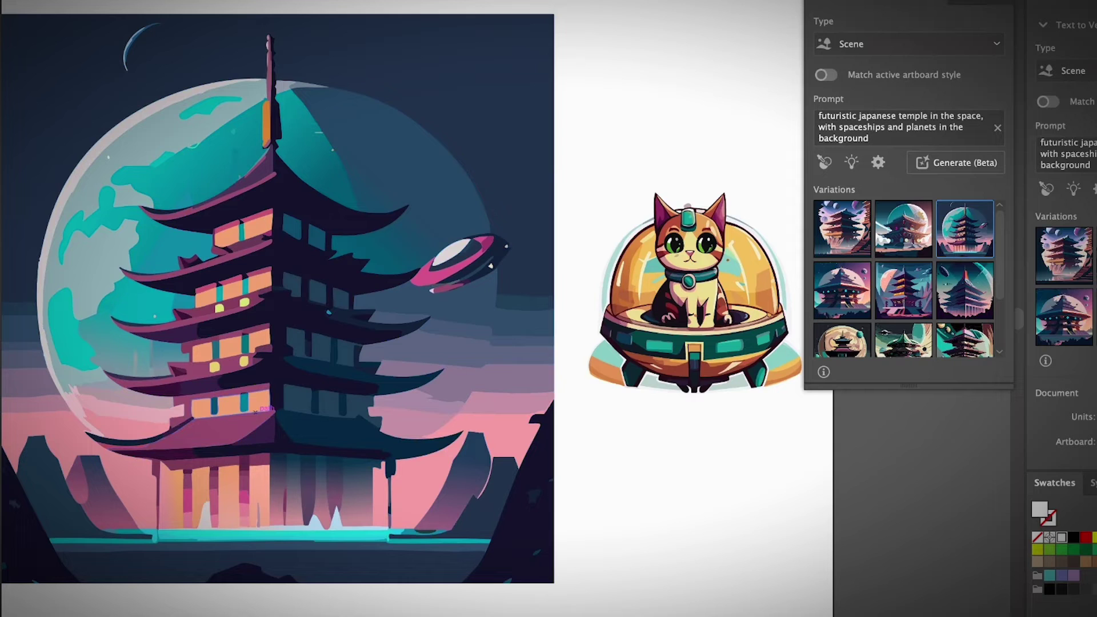
Select the spaceship cat artwork and switch the vector graphic type to Subject.
click(643, 251)
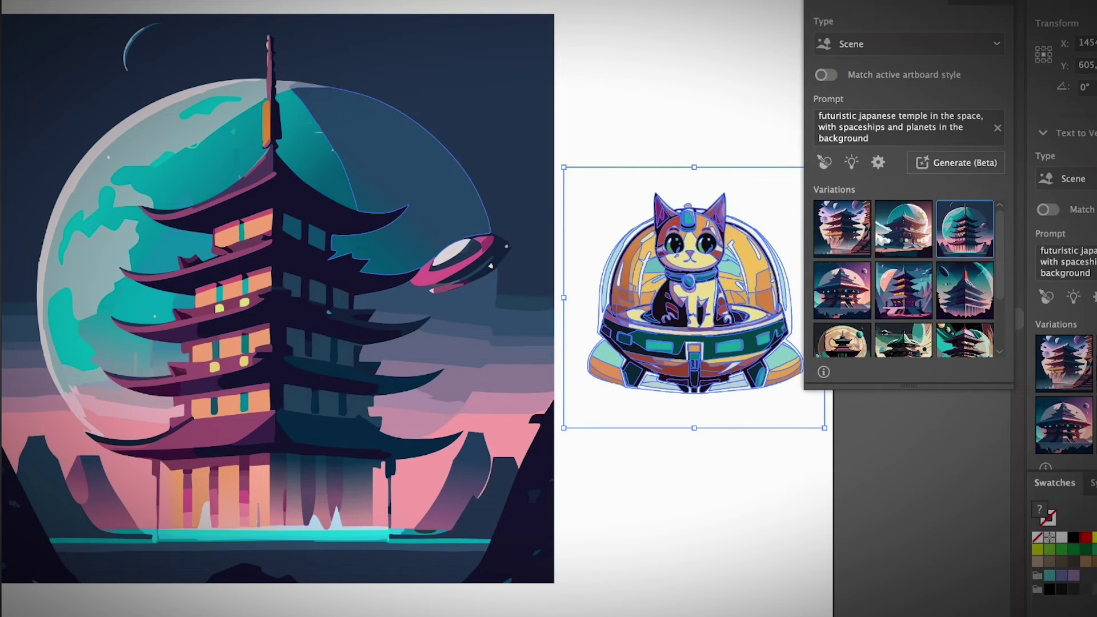
click(909, 44)
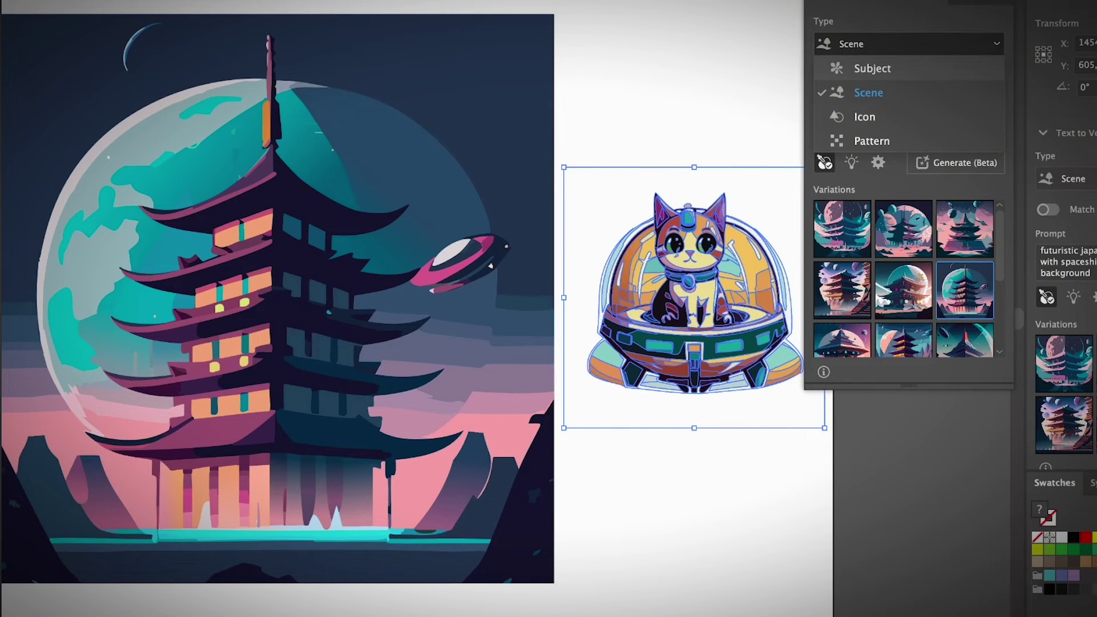
click(873, 68)
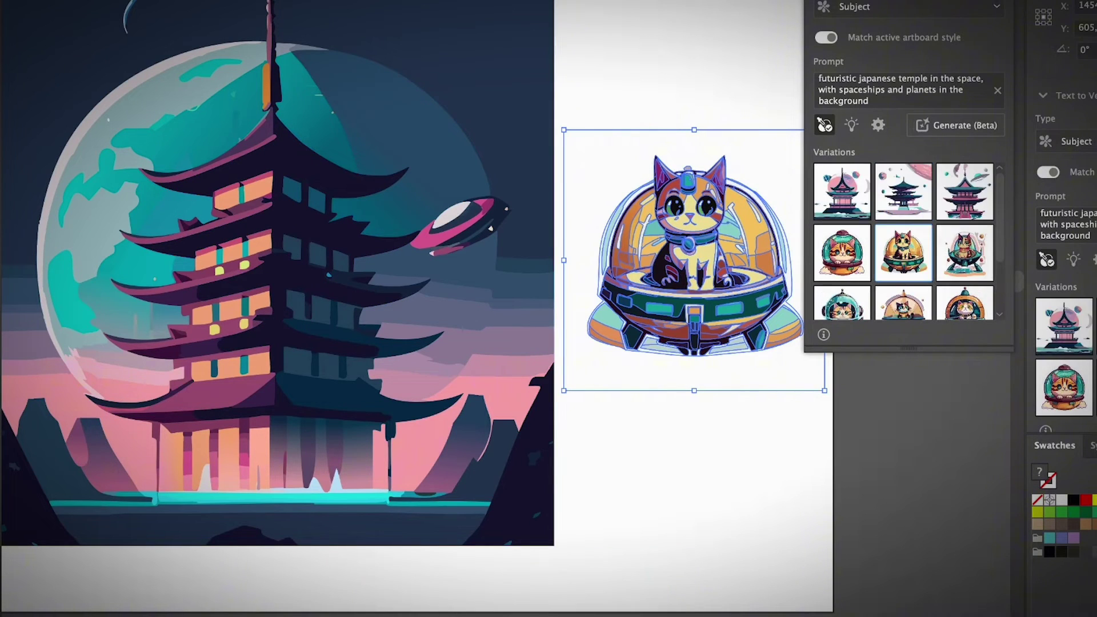
Replace the prompt with "funny cat in the spaceship, futuristic" and generate new variations of the selected cat artwork.
click(907, 90)
triple_click(907, 90)
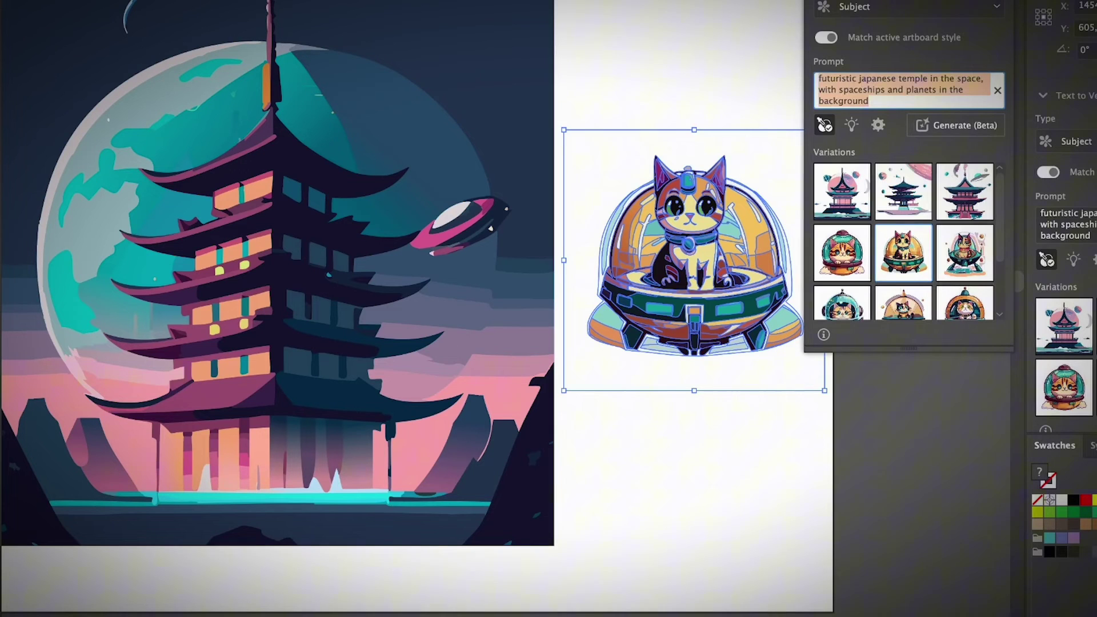
text(cat in the )
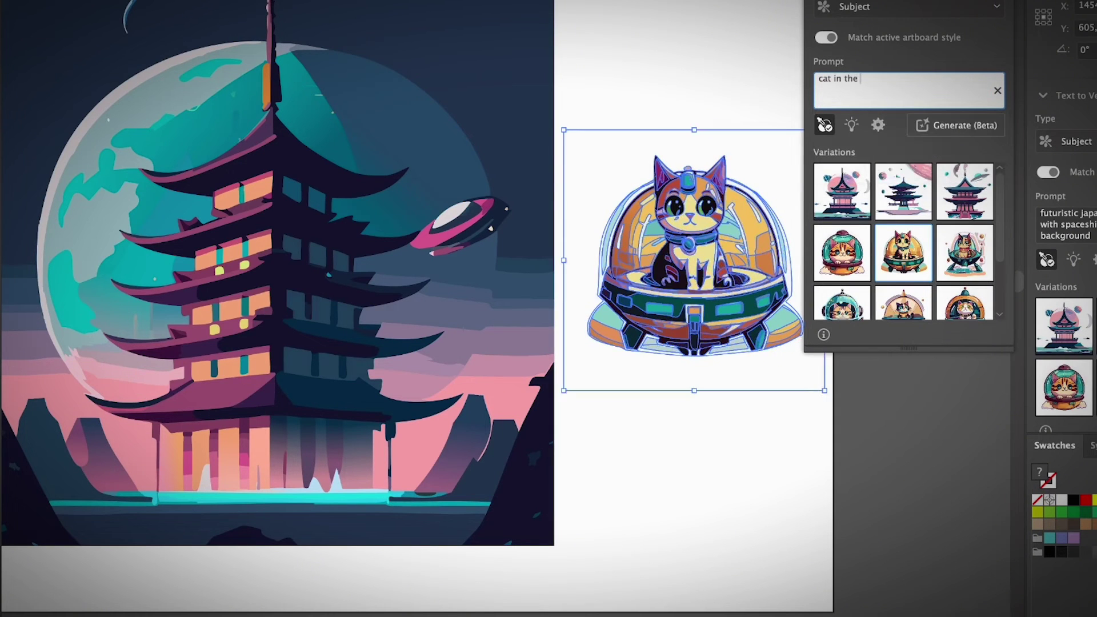
text(spaceship, fut)
text(uri)
text(funny)
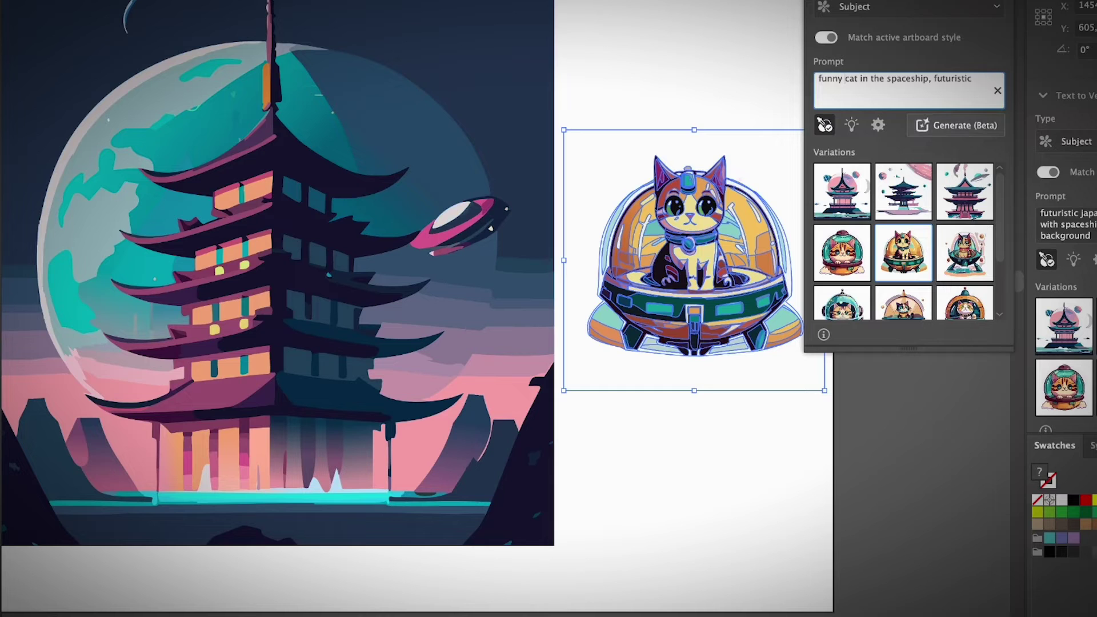
click(965, 126)
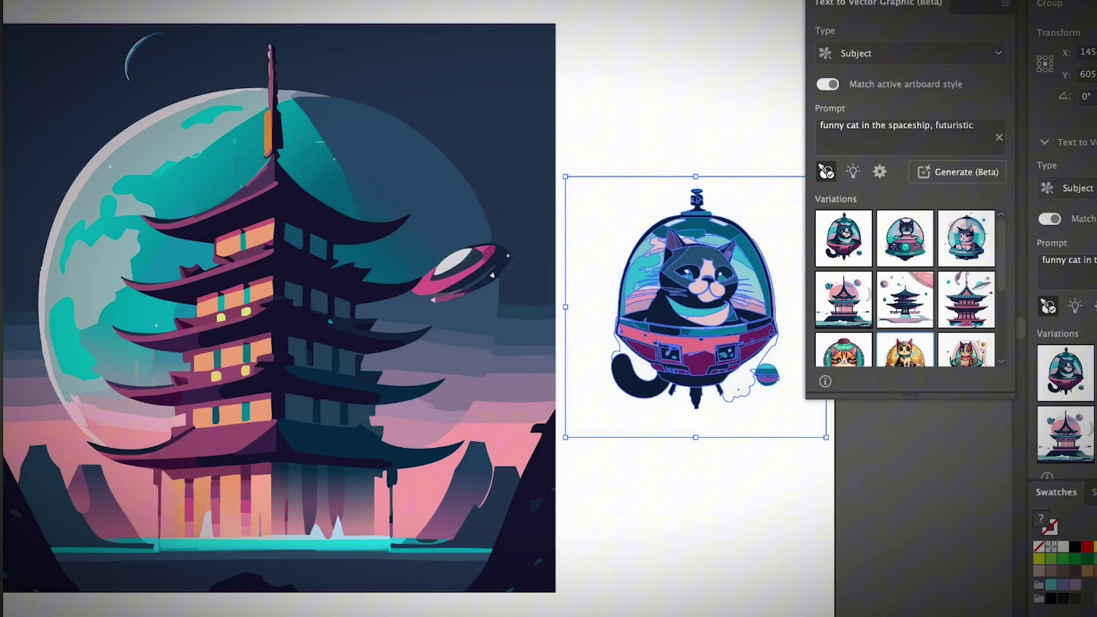
key(super+shift+a)
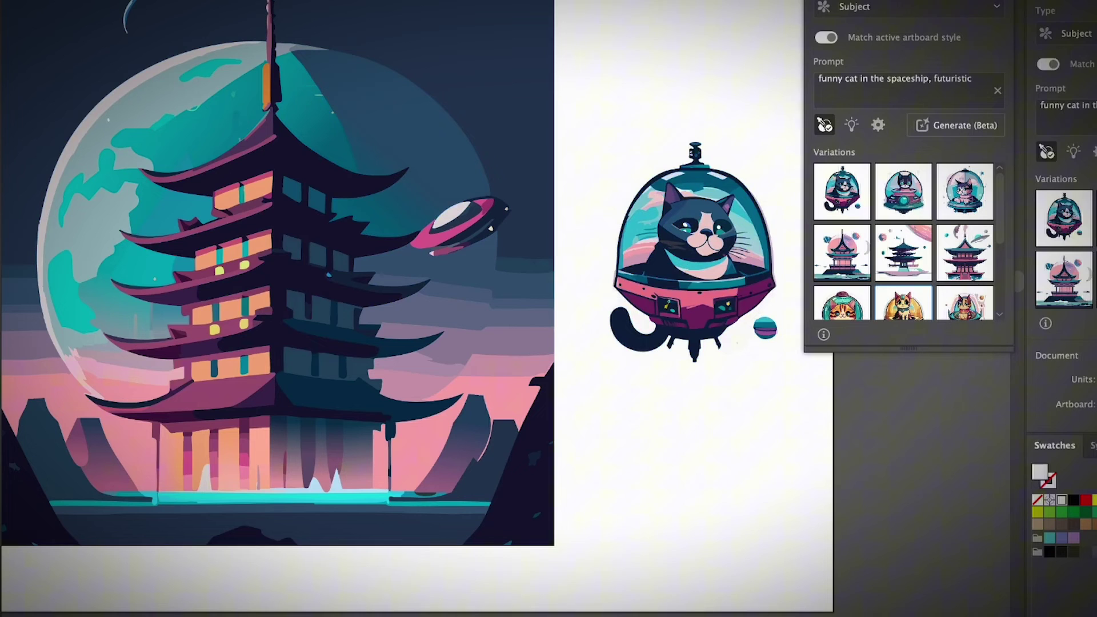
Shift the spaceship cat slightly towards the temple scene, compare its variations and apply the black cat with green eyes.
click(648, 248)
drag(717, 253, 691, 256)
click(903, 191)
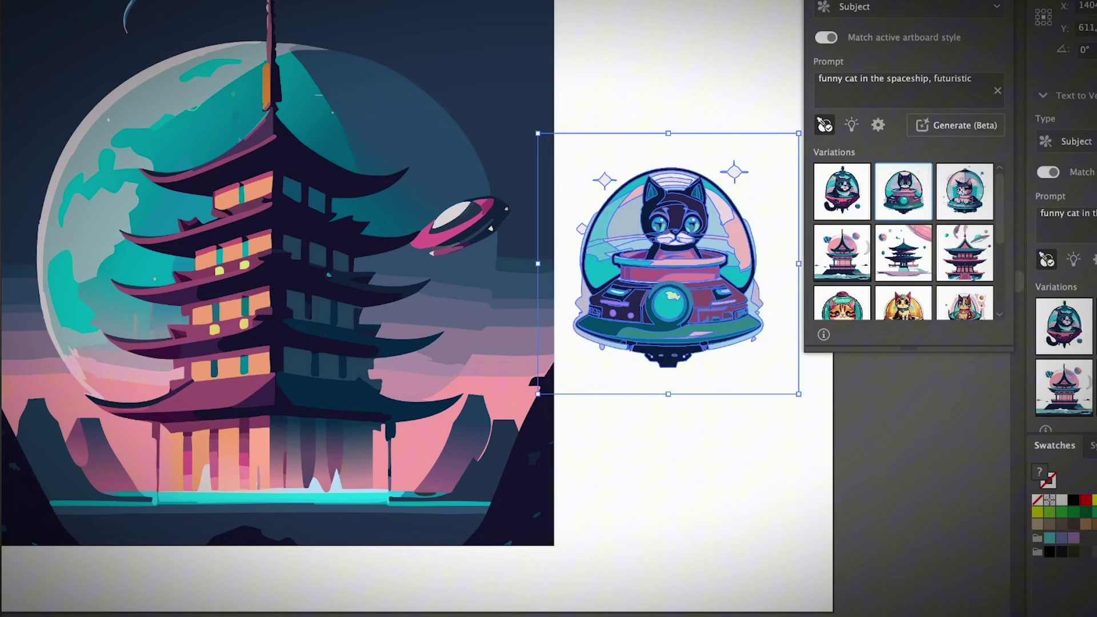
click(965, 191)
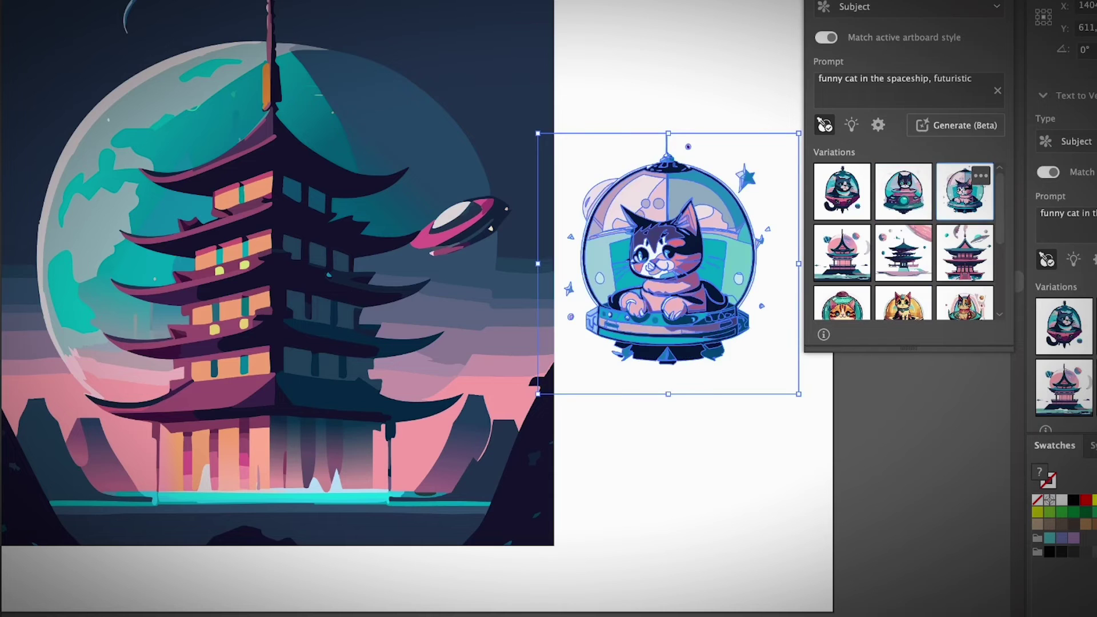
click(694, 321)
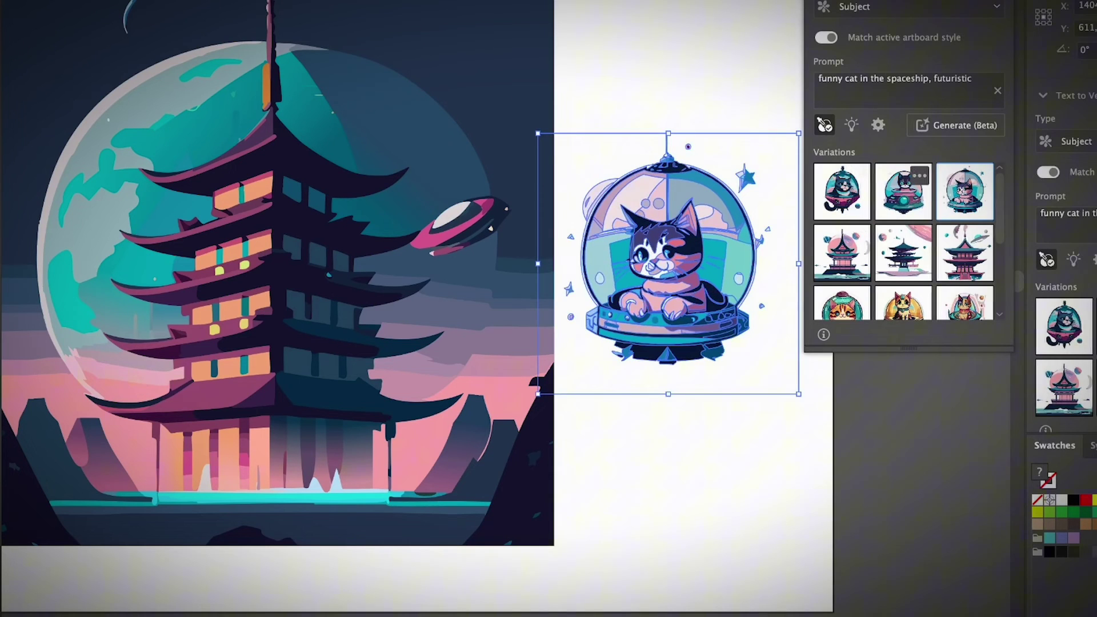
click(905, 192)
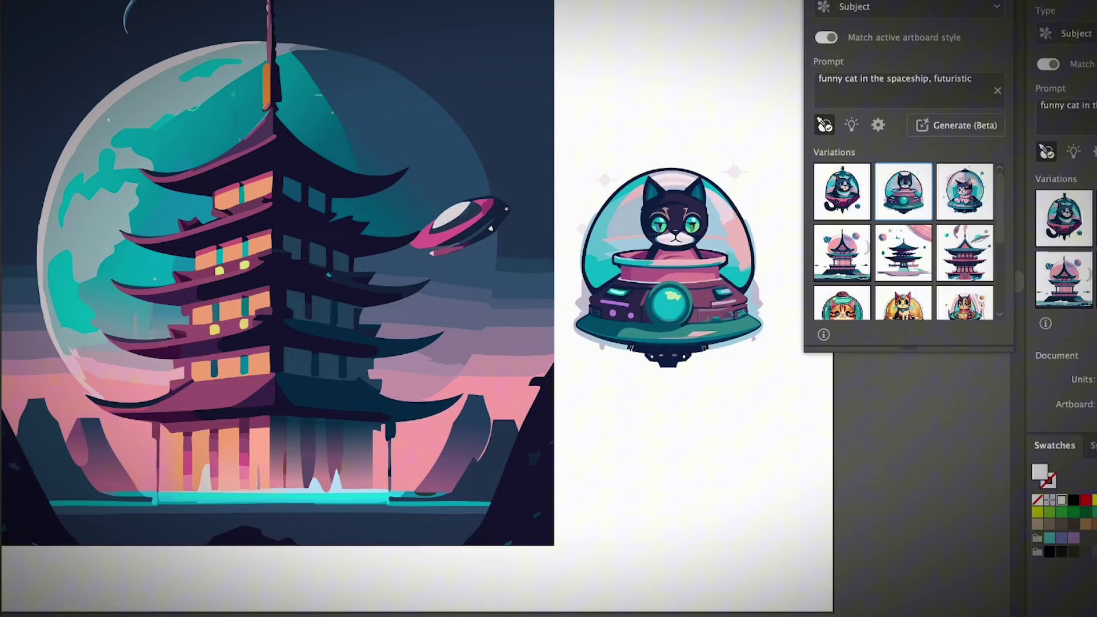
click(668, 269)
key(super+shift+a)
click(731, 244)
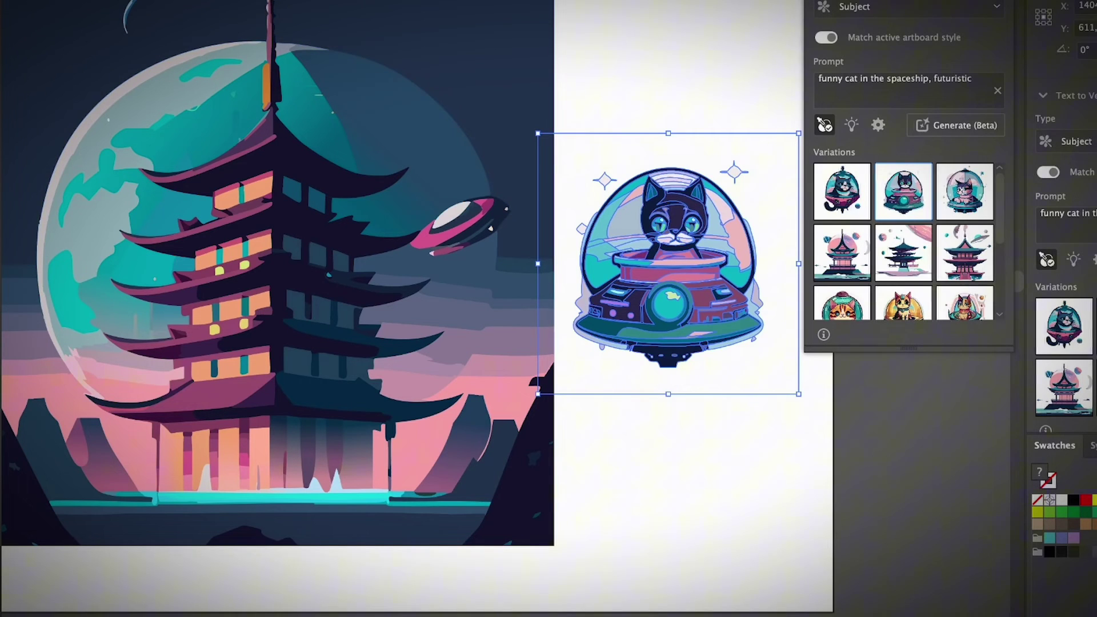
key(super+shift+a)
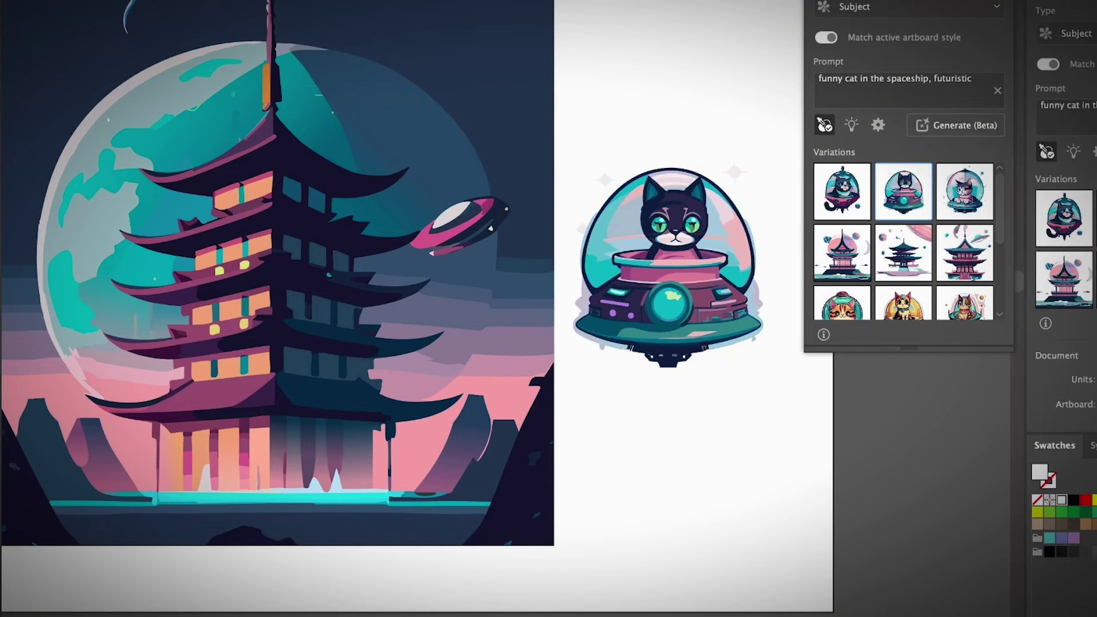
Move the spaceship cat so it overlaps the temple scene's edge and bring it in front of the scene.
click(693, 259)
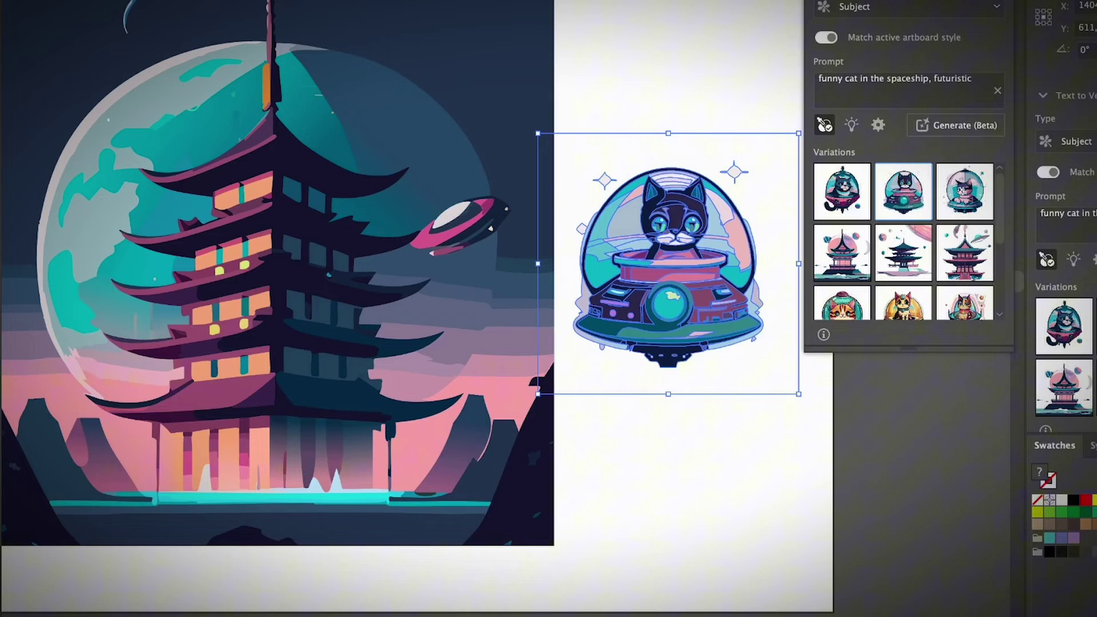
drag(671, 262, 607, 294)
right_click(671, 184)
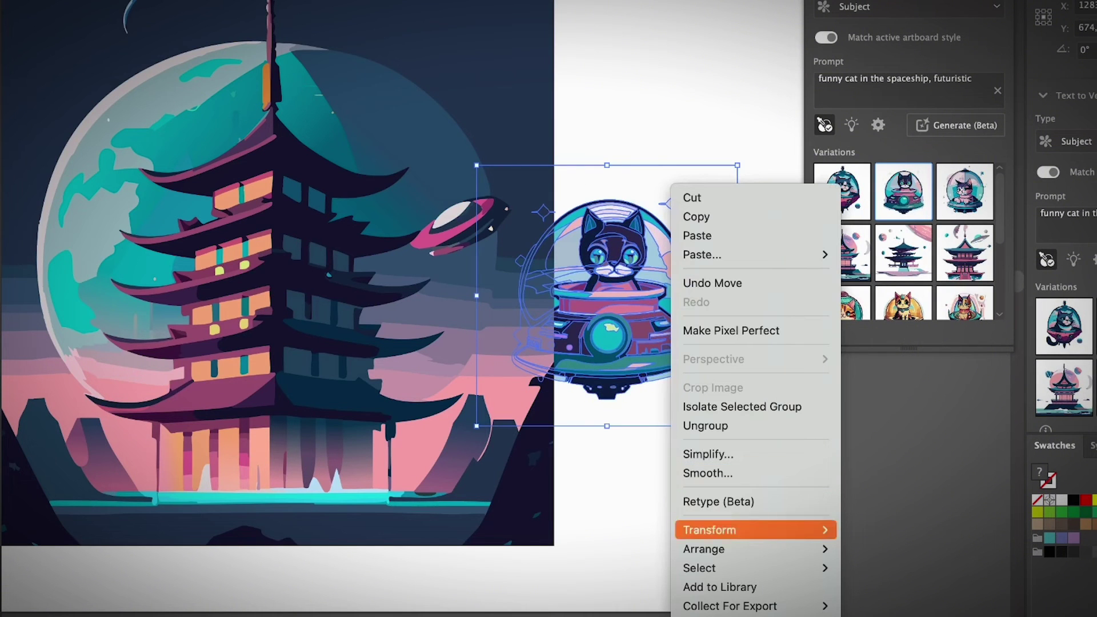
mouse_move(738, 550)
click(884, 539)
click(657, 526)
click(546, 529)
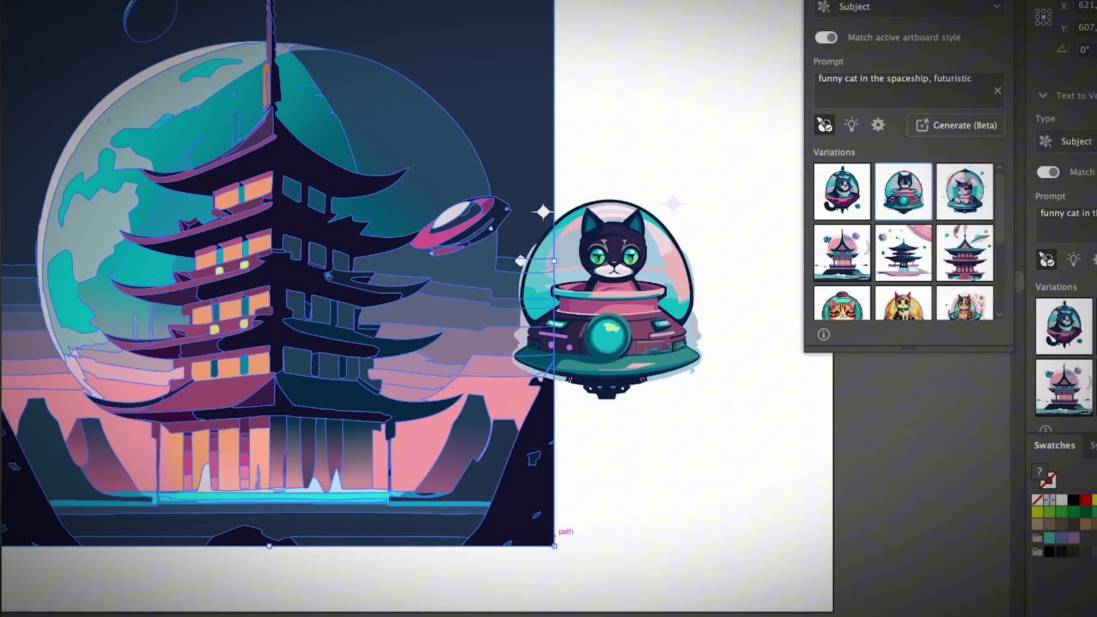
right_click(556, 538)
mouse_move(641, 550)
key(Escape)
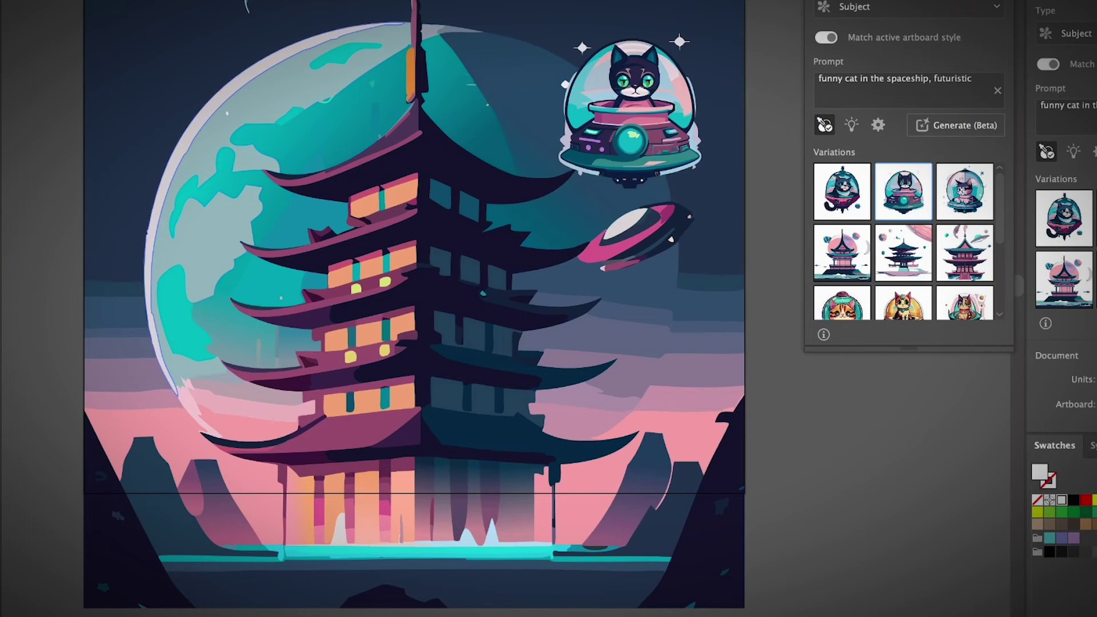
Set the vector graphic type to Icon, turn off artboard style matching and sample the existing artwork with the Style Picker.
click(909, 7)
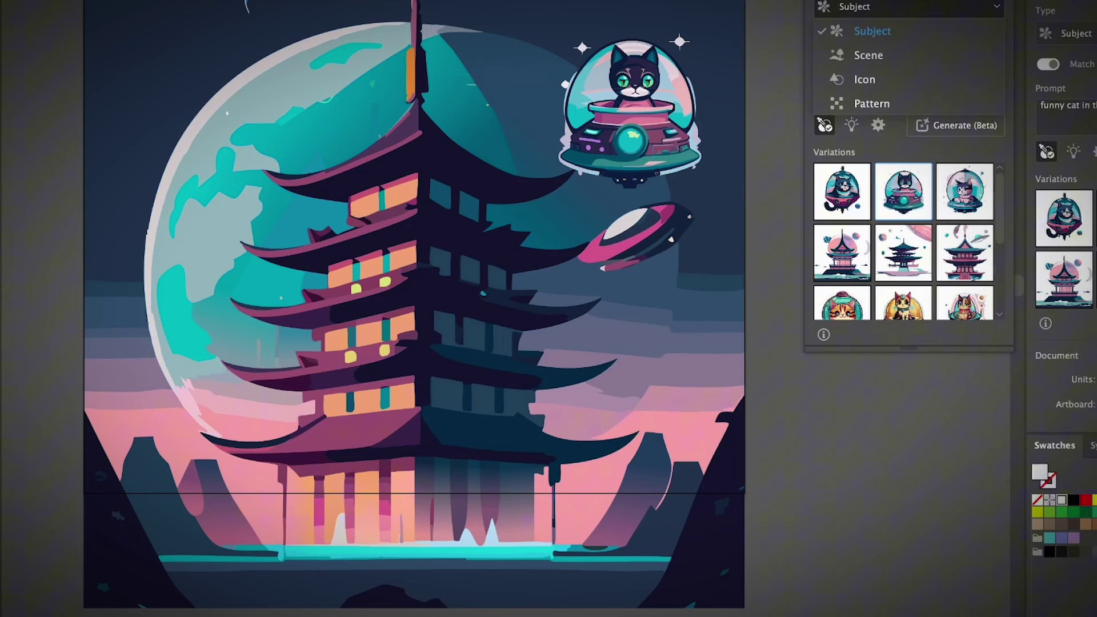
click(865, 79)
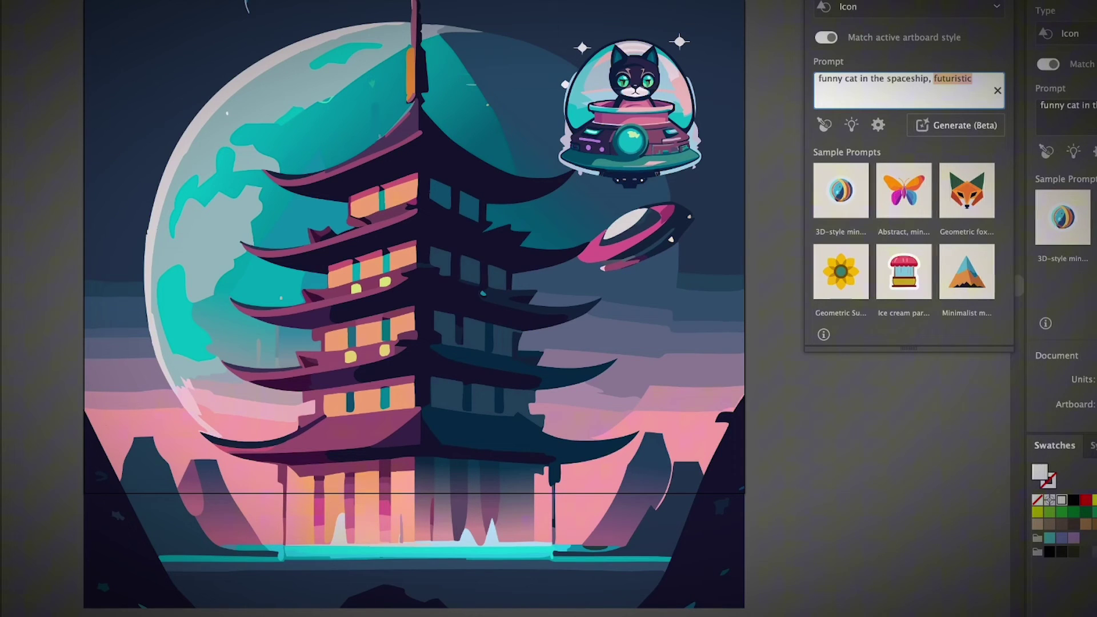
click(826, 38)
click(852, 79)
double_click(851, 80)
triple_click(851, 79)
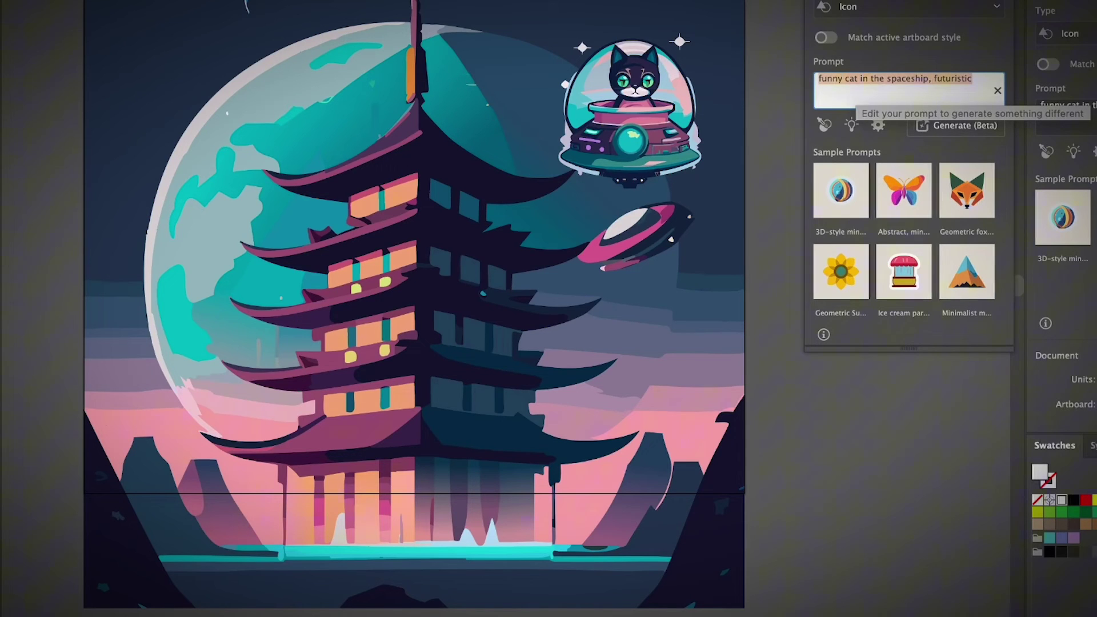
click(824, 125)
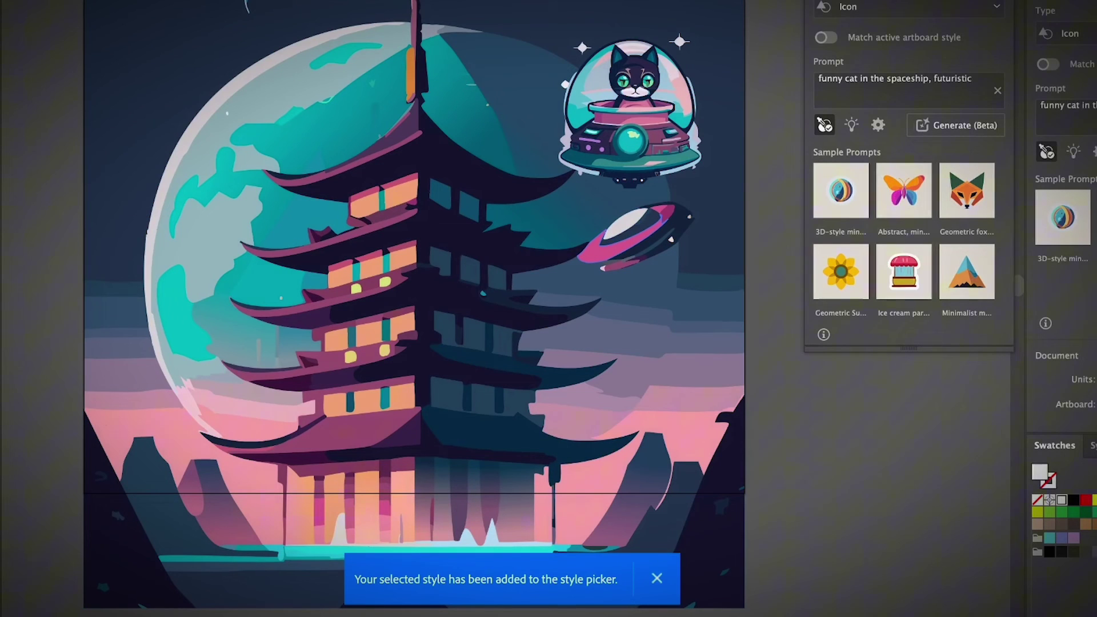
Generate icons from the prompt "spaceship" and place the saucer-over-a-planet variation beside the temple, below the pink flying saucer.
triple_click(951, 79)
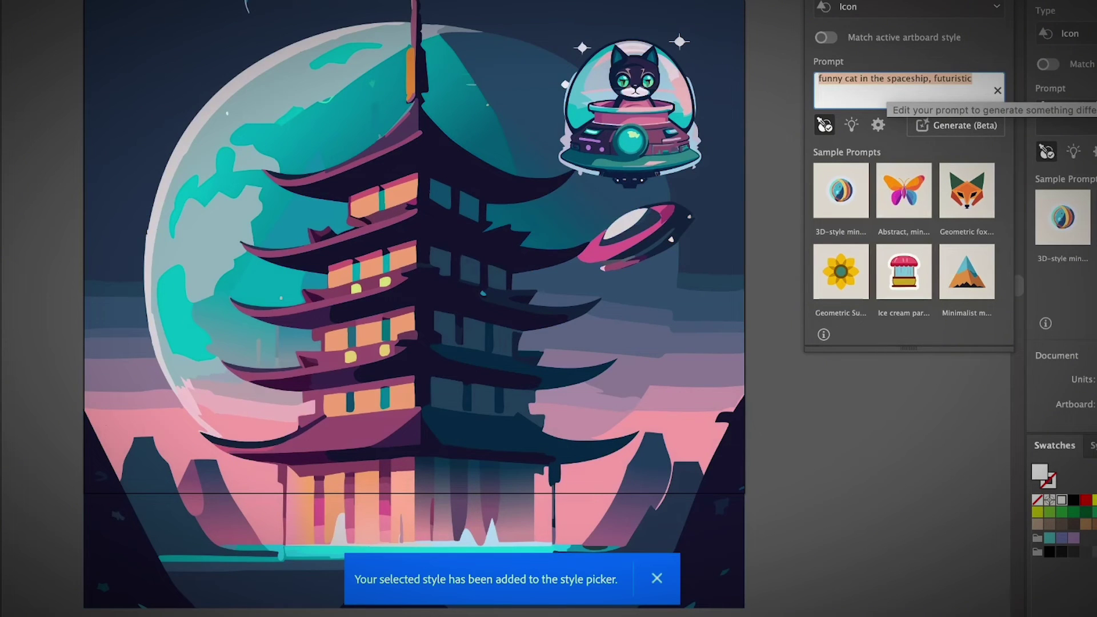
text(spaceshi)
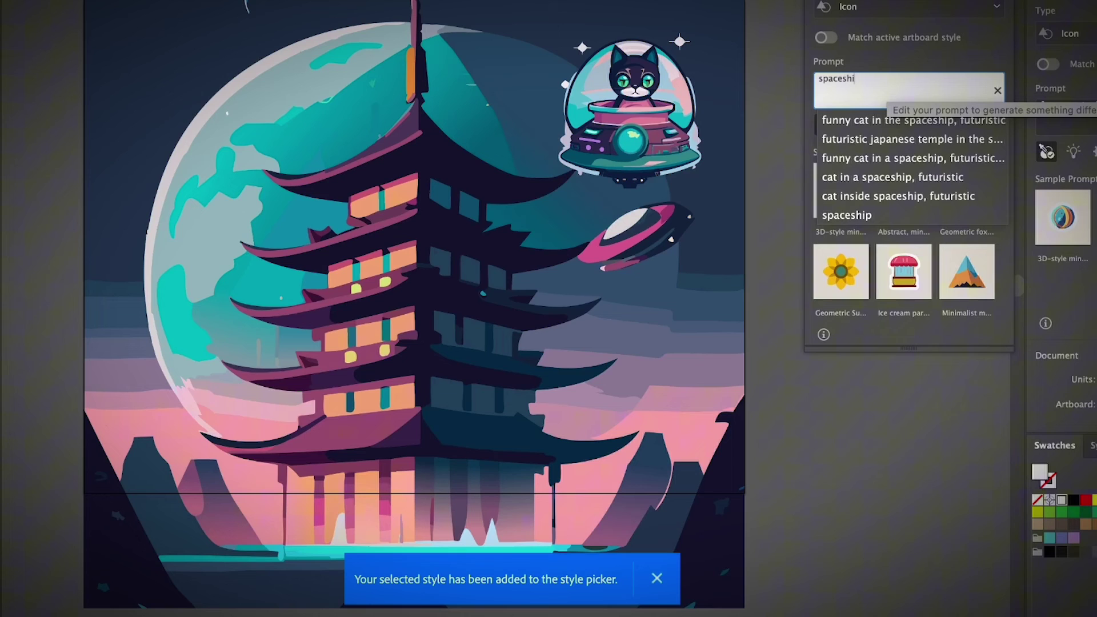
text(p)
key(Return)
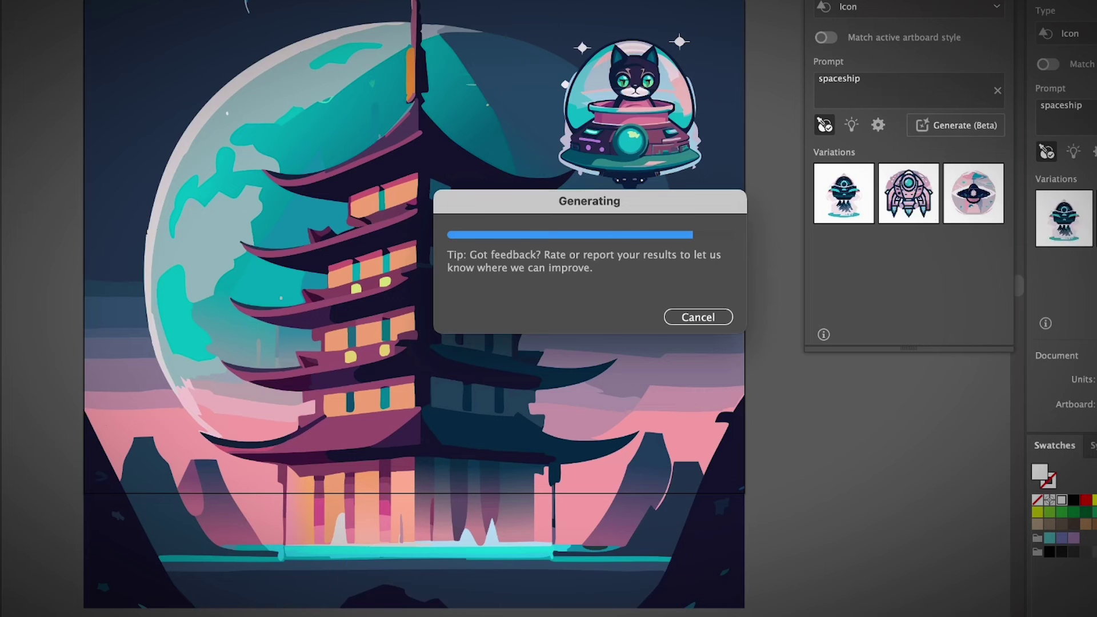
drag(506, 285, 650, 388)
click(974, 191)
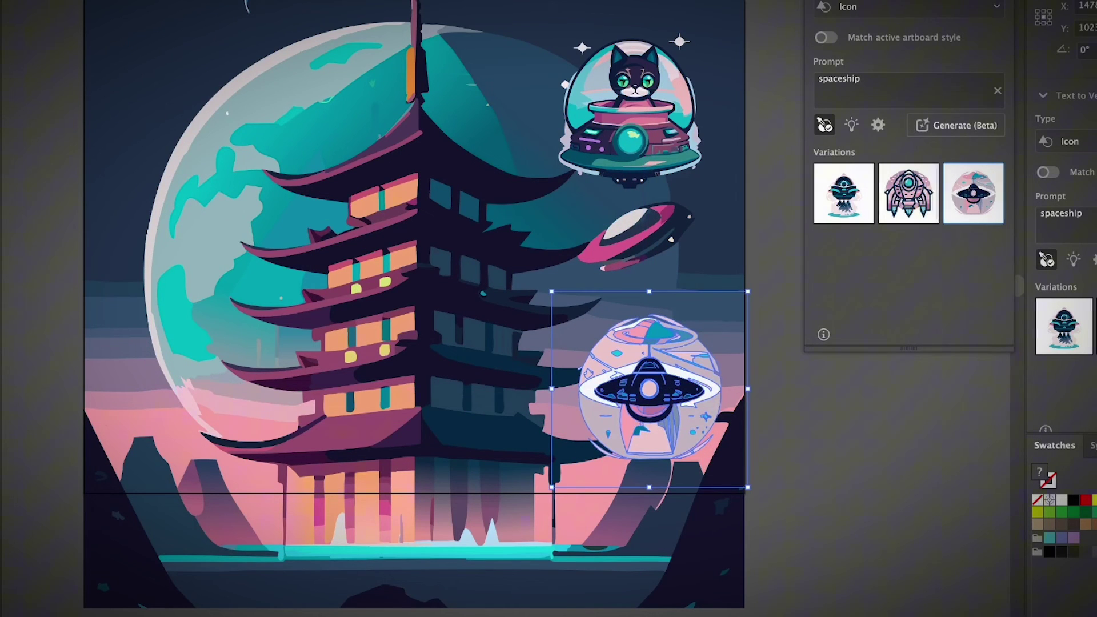
Change the prompt to "pink retro spaceship" and generate new icon variations.
click(875, 87)
key(Home)
text(p)
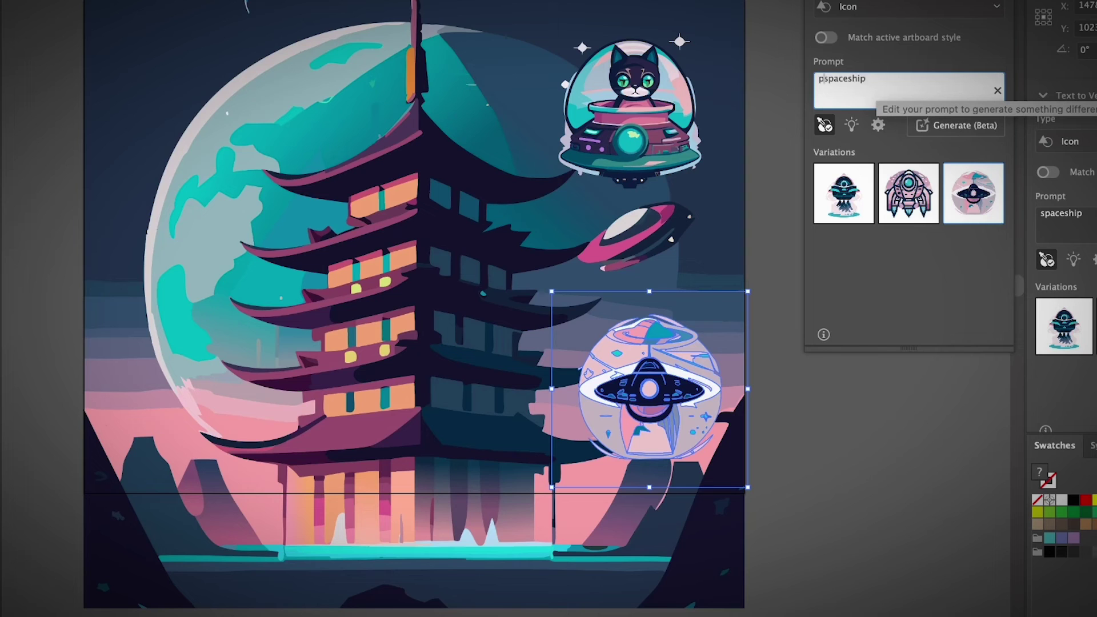
text(ink retro)
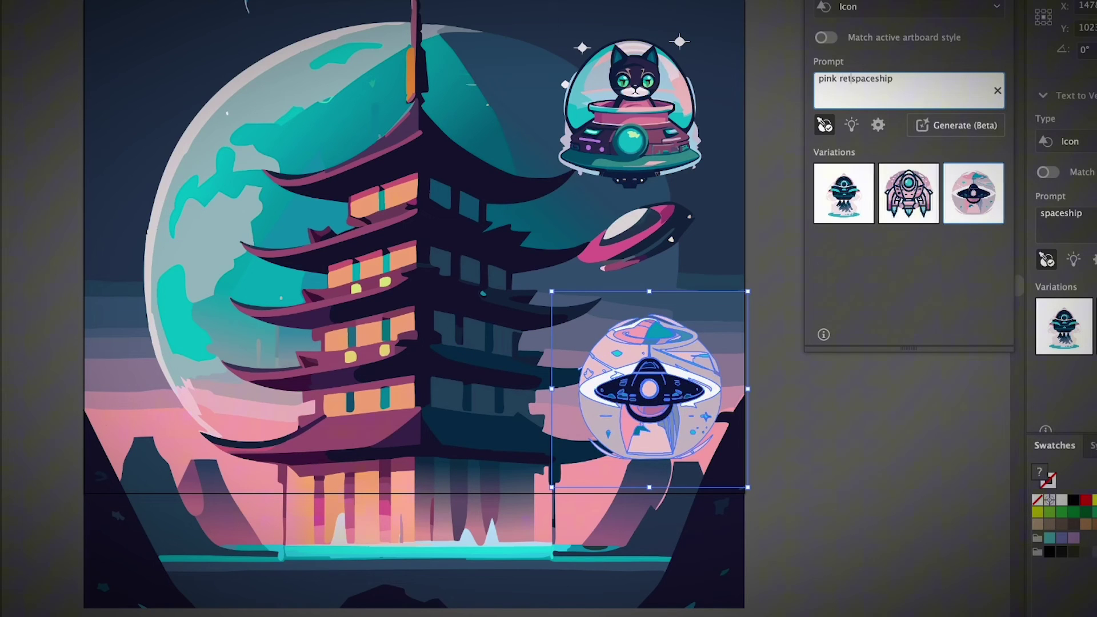
key(Return)
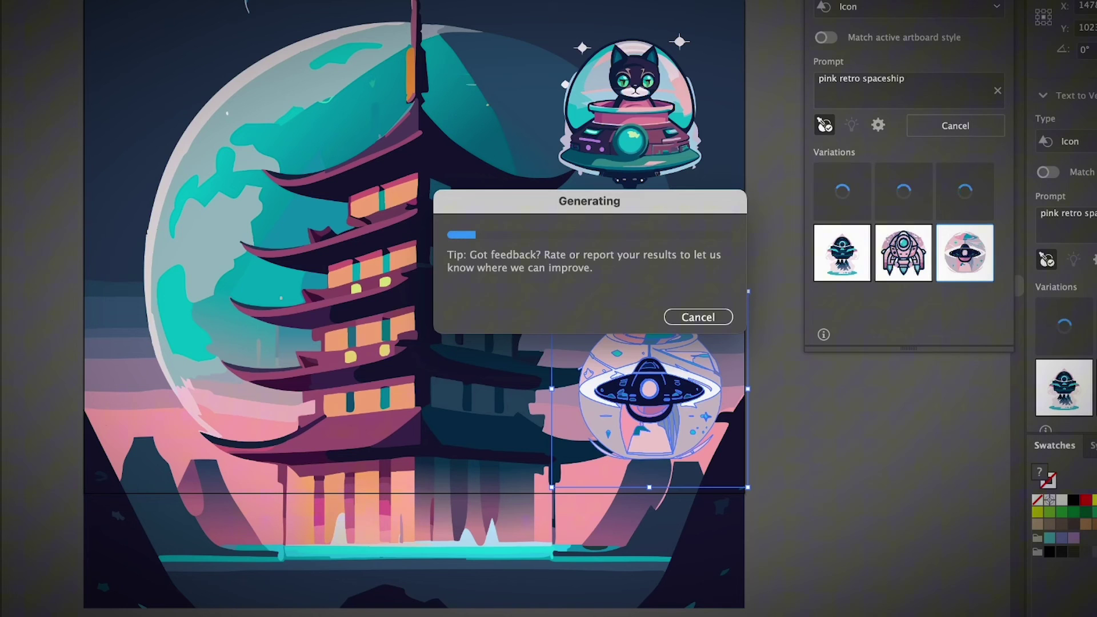
Move the spaceship icon to the planet's upper-left edge, apply the pink domed saucer variation and rotate it to about 333°.
drag(703, 397, 206, 105)
click(903, 191)
drag(315, 200, 280, 264)
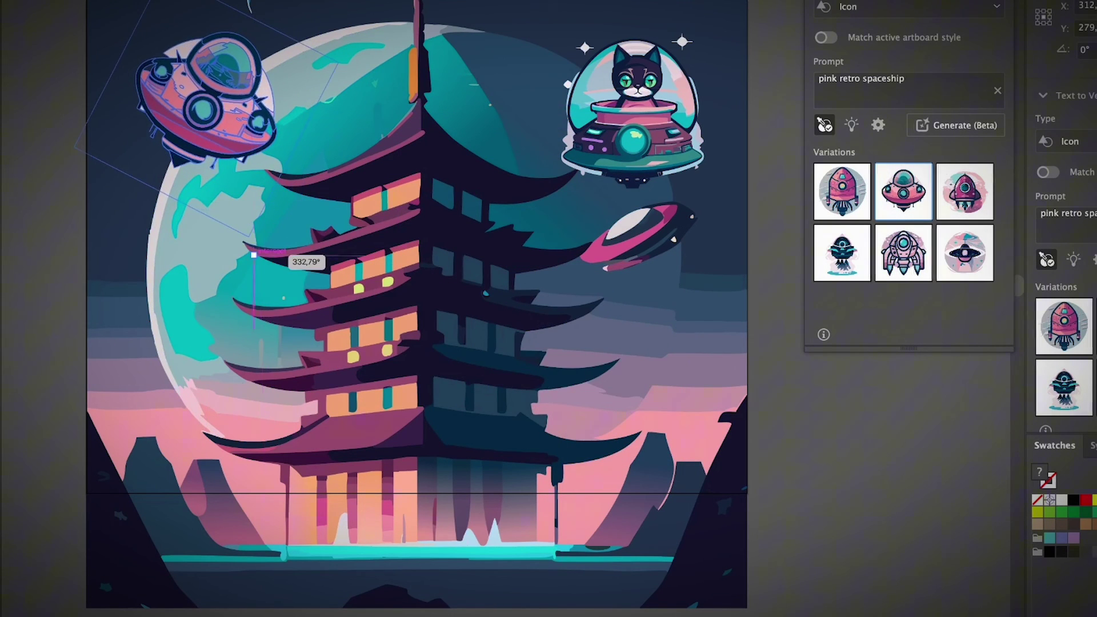
drag(206, 105, 189, 199)
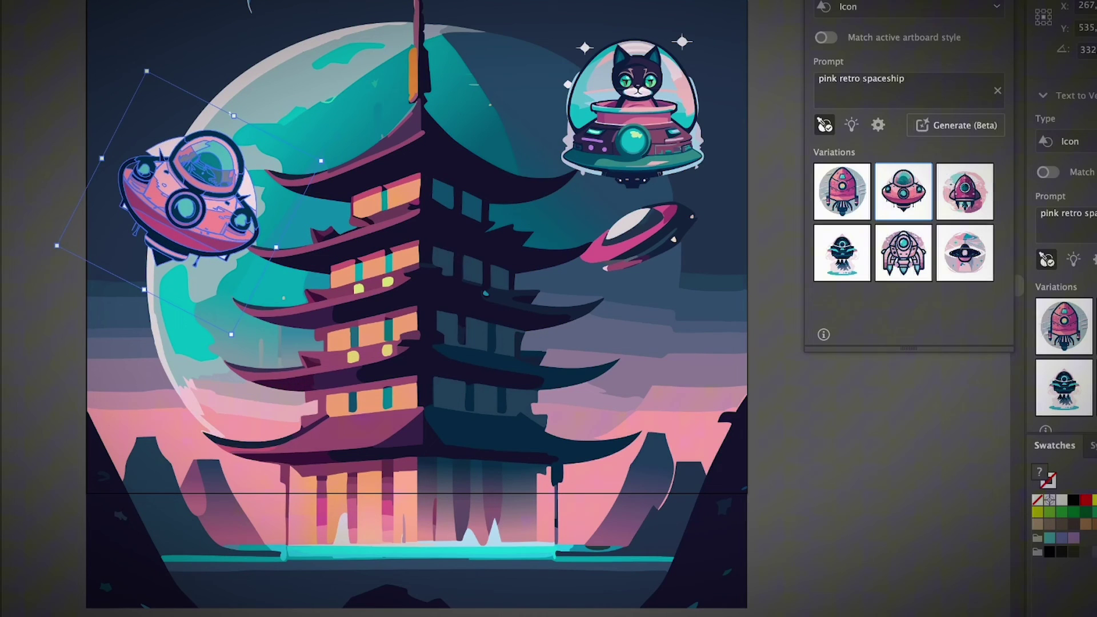
click(772, 429)
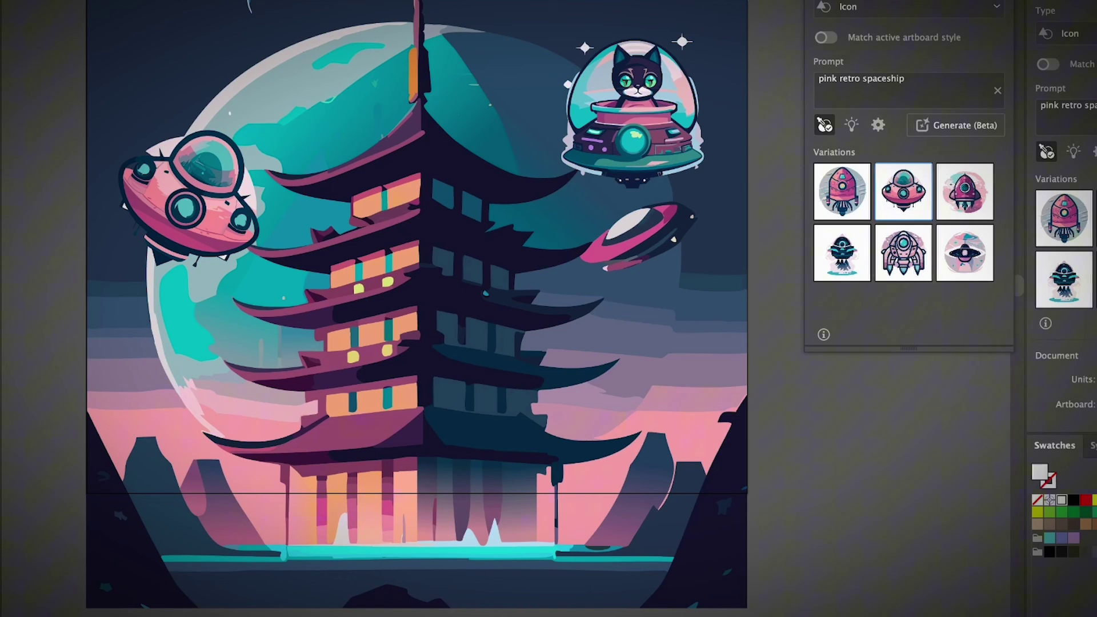
Switch to Adobe Firefly and examine the prompt and enlarged images generated for the futuristic Japanese temple in space.
click(423, 297)
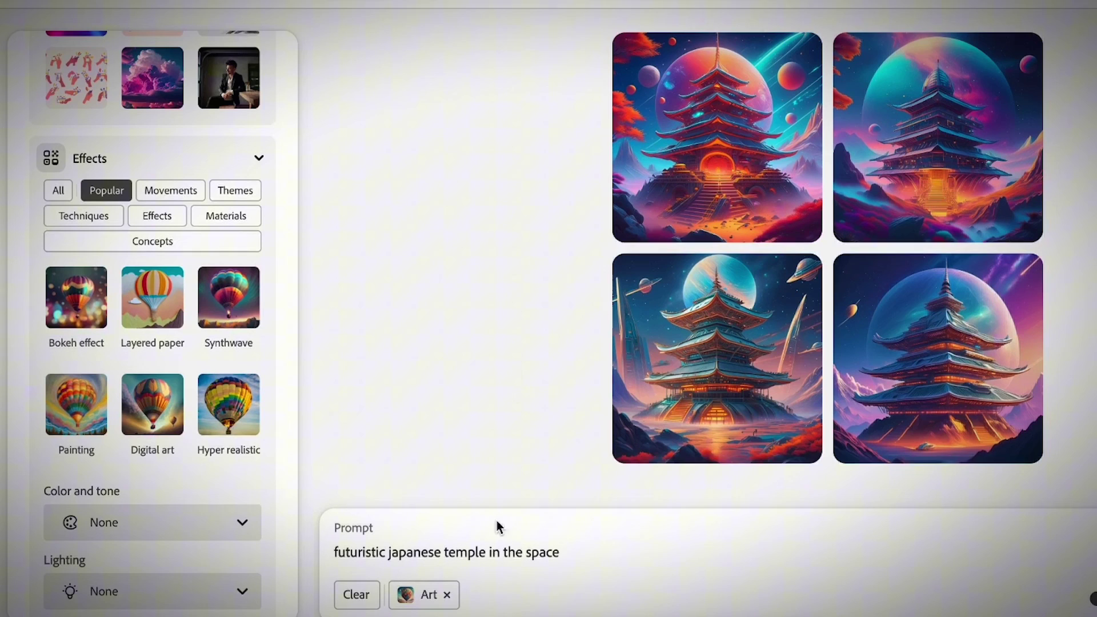
double_click(394, 589)
triple_click(393, 556)
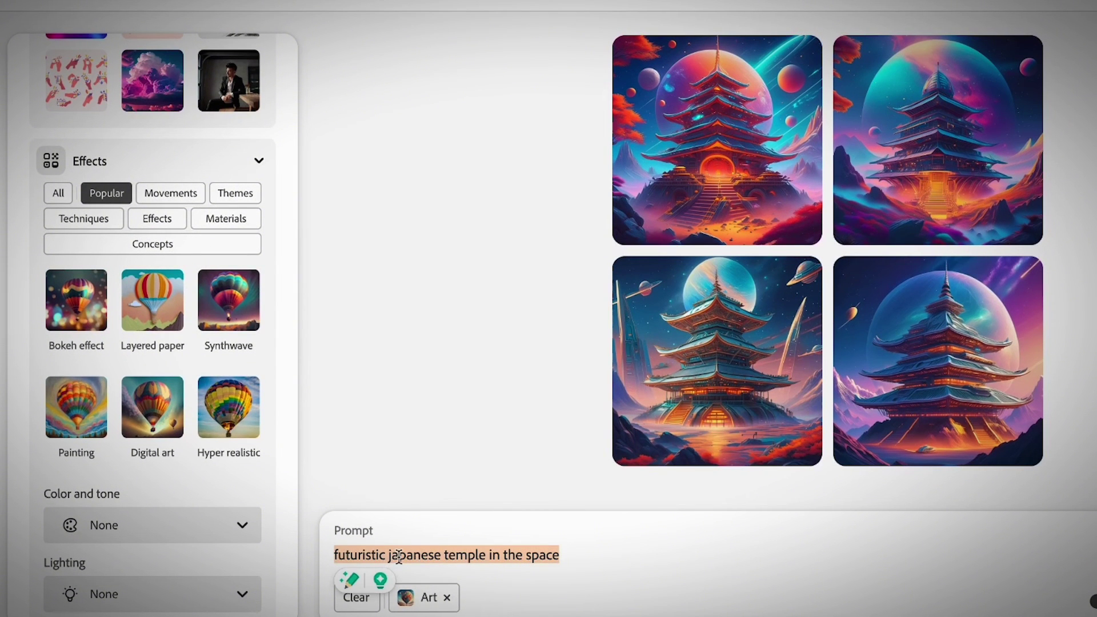
click(577, 568)
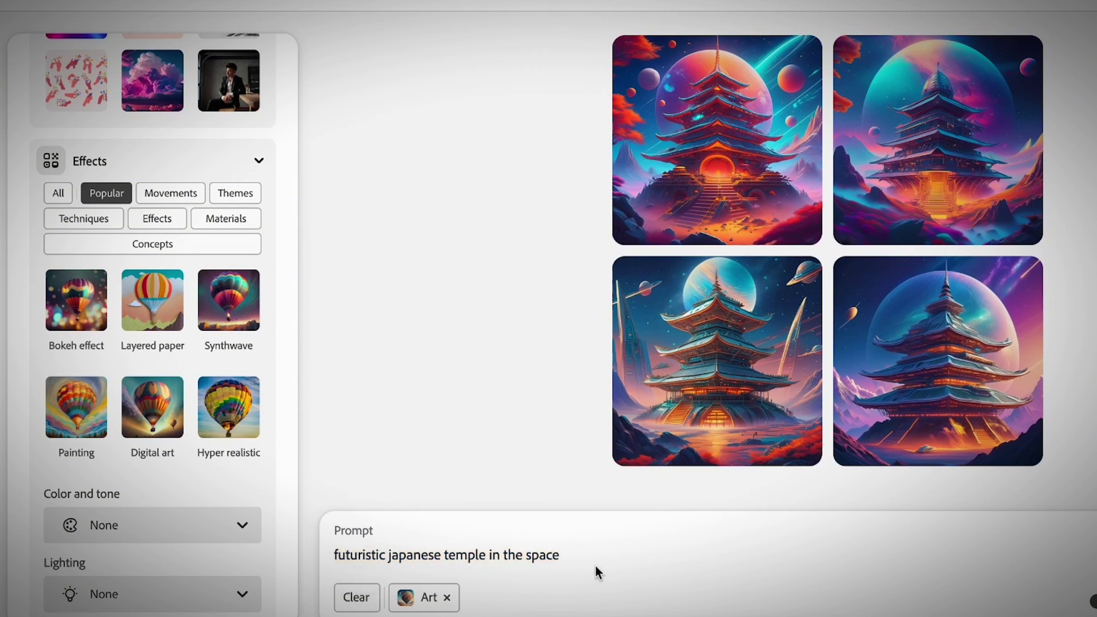
click(743, 117)
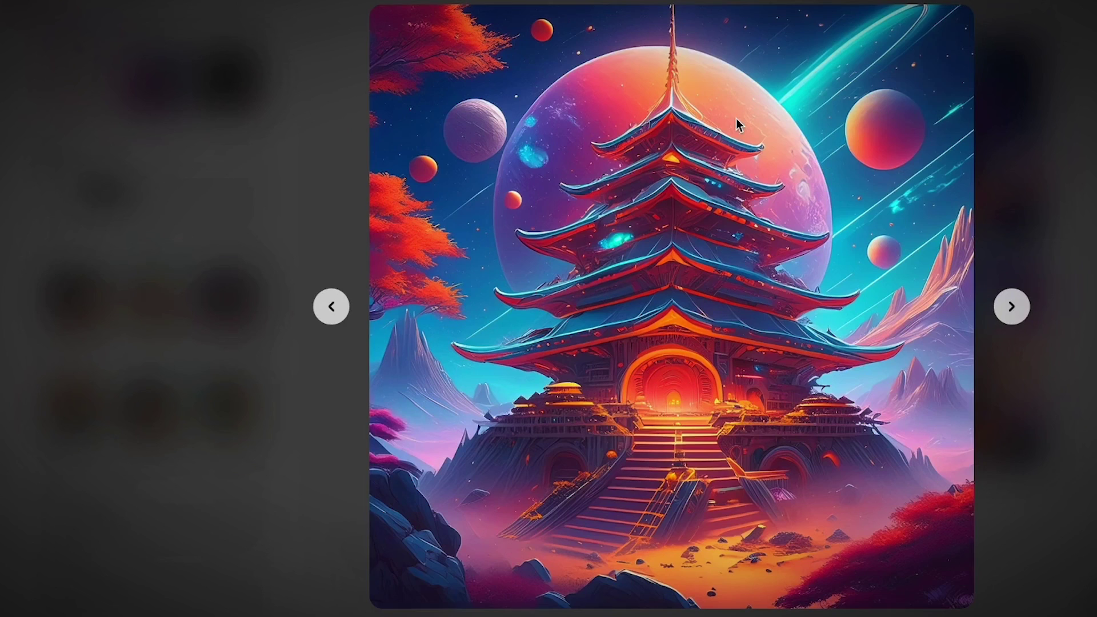
click(1010, 315)
click(1012, 314)
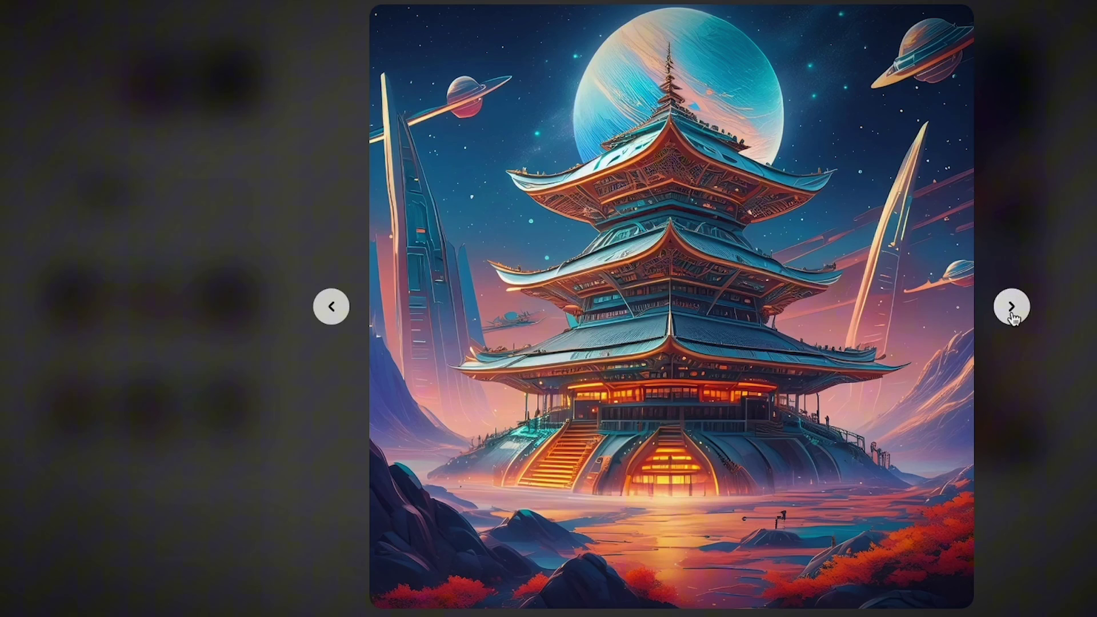
click(1012, 314)
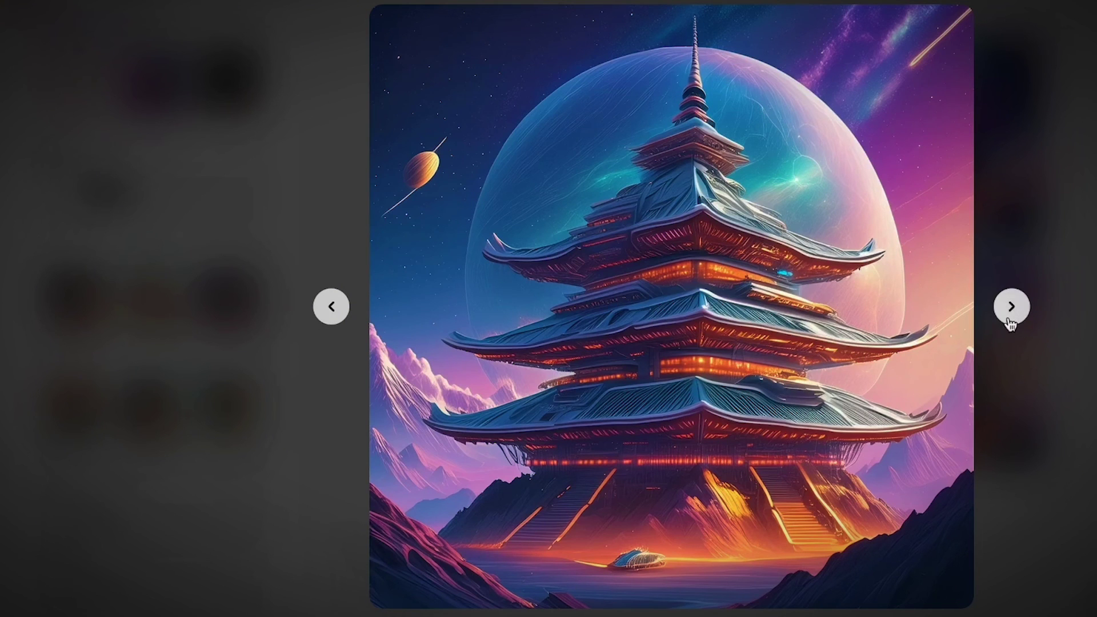
mouse_move(573, 347)
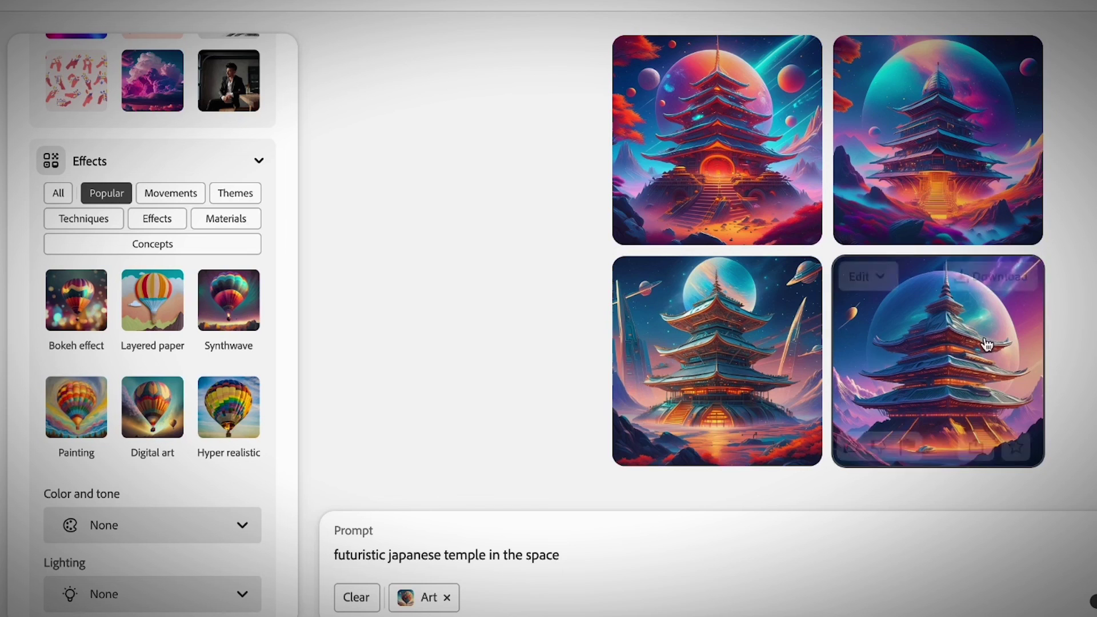
click(1032, 349)
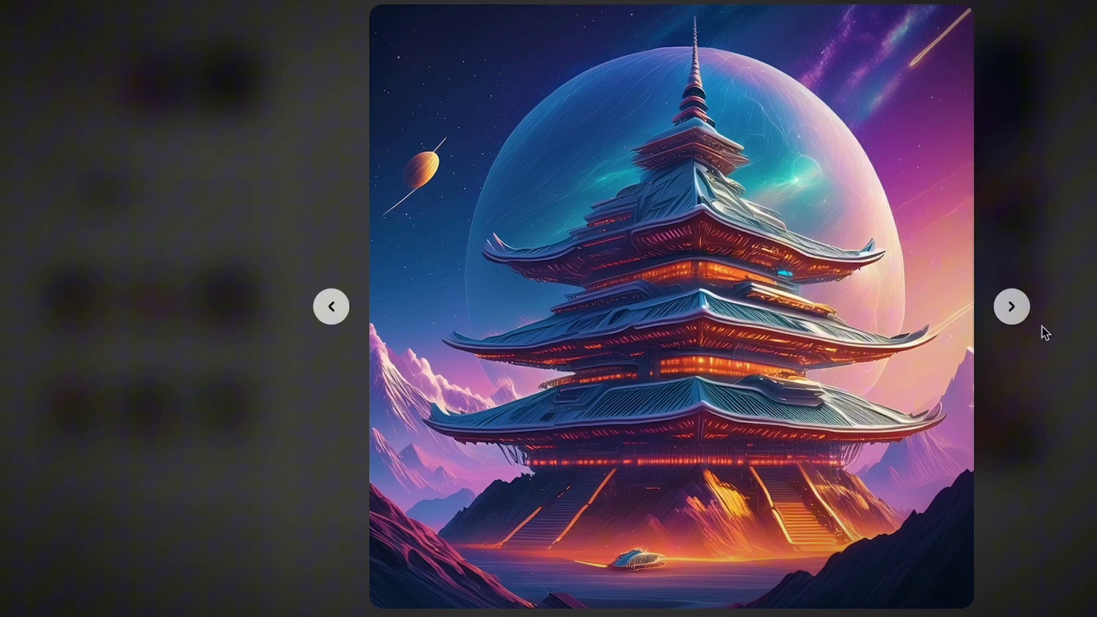